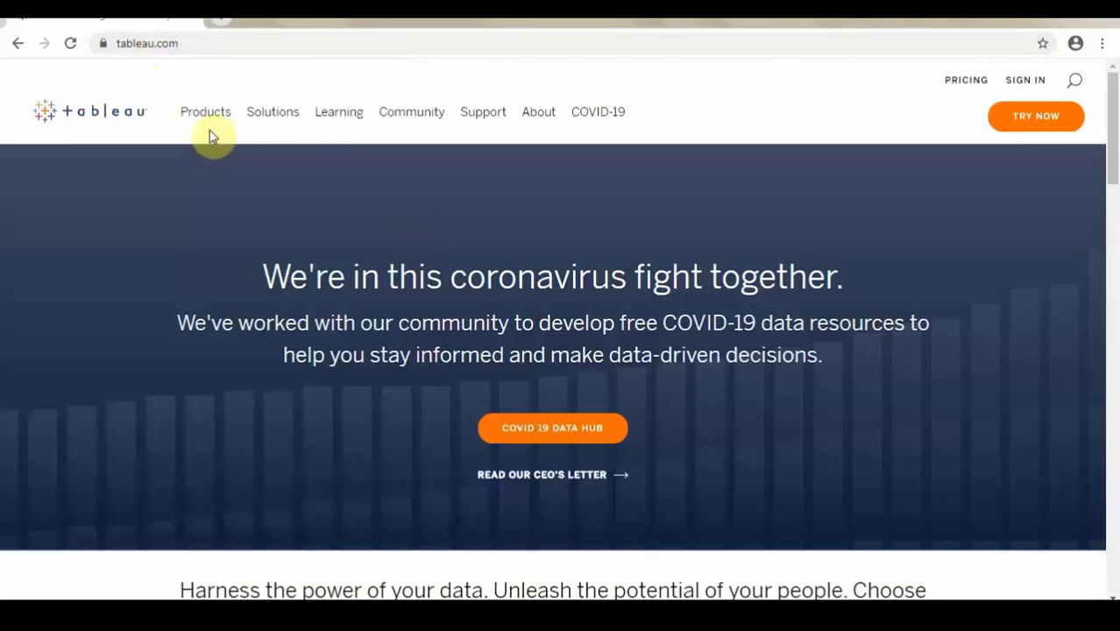
Step: Open the Tableau Desktop product page on tableau.com and go to its free trial download page
mouse_move(211, 130)
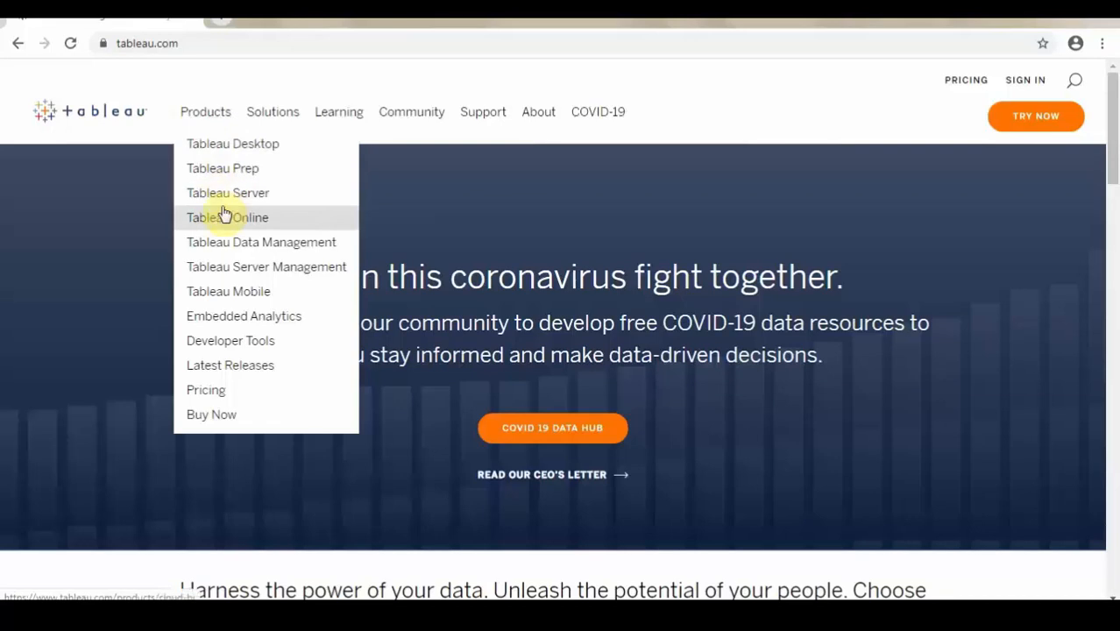
left_click(241, 146)
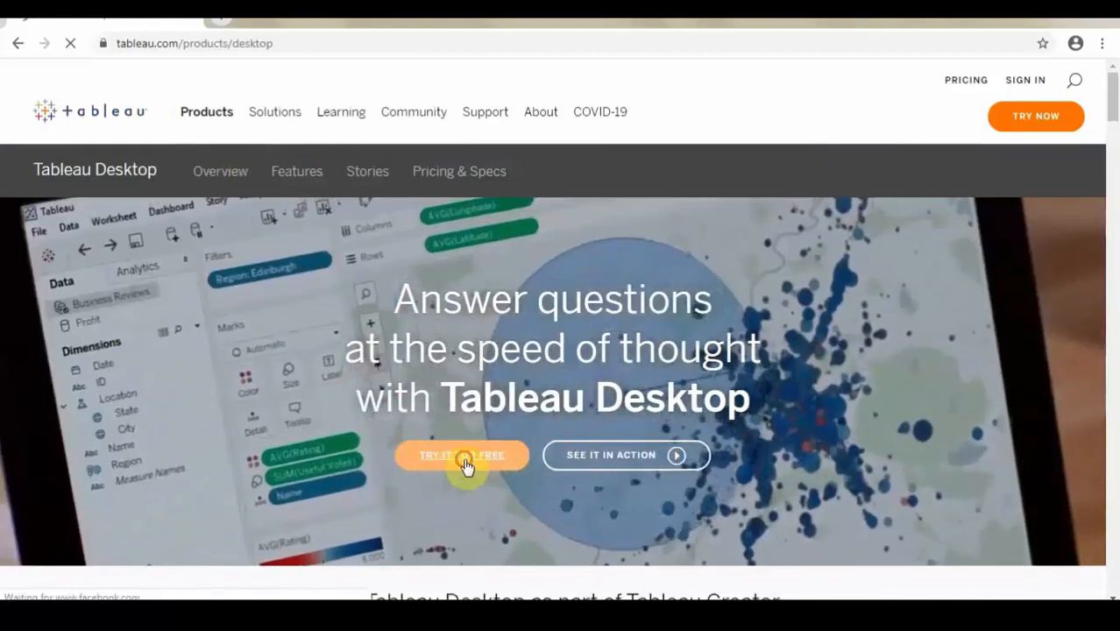
left_click(465, 464)
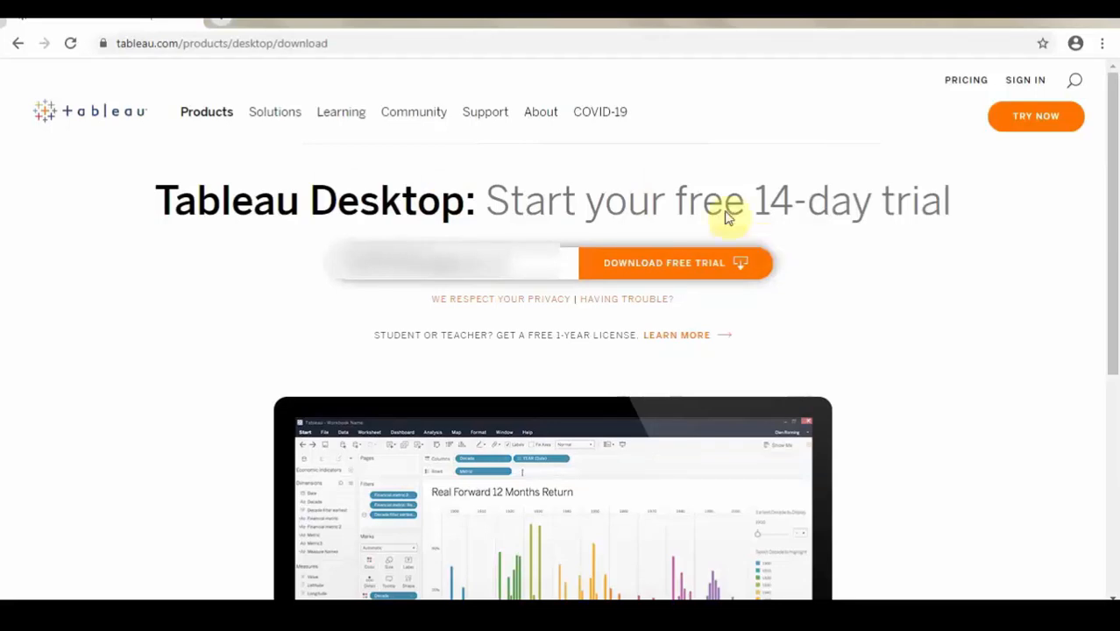
Step: Open the Tableau Public website from the Tableau community resources
mouse_move(513, 136)
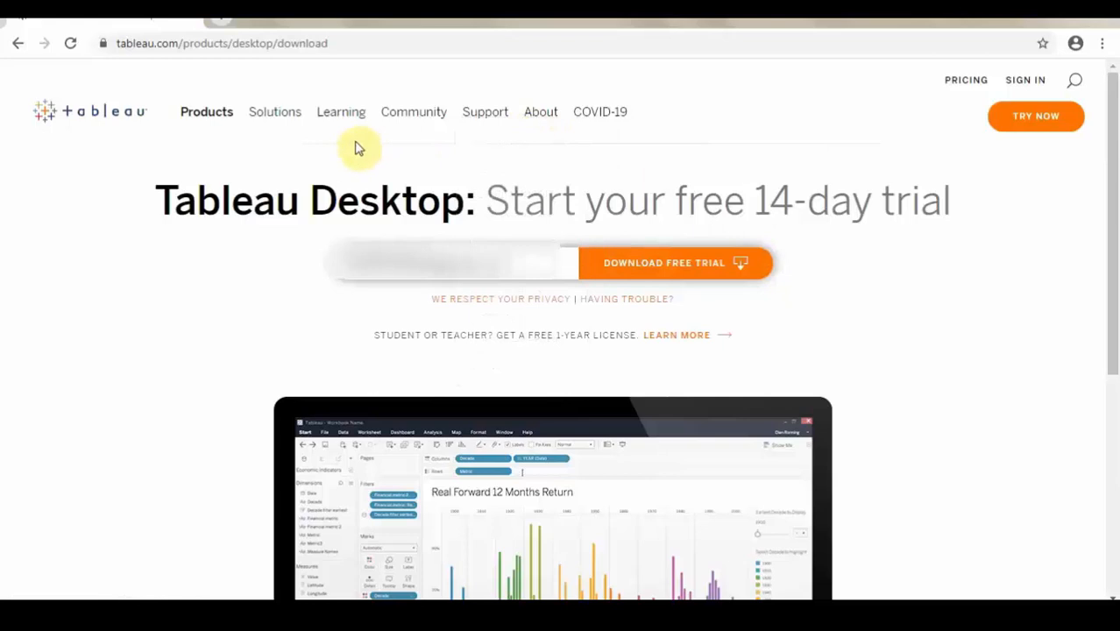
mouse_move(405, 128)
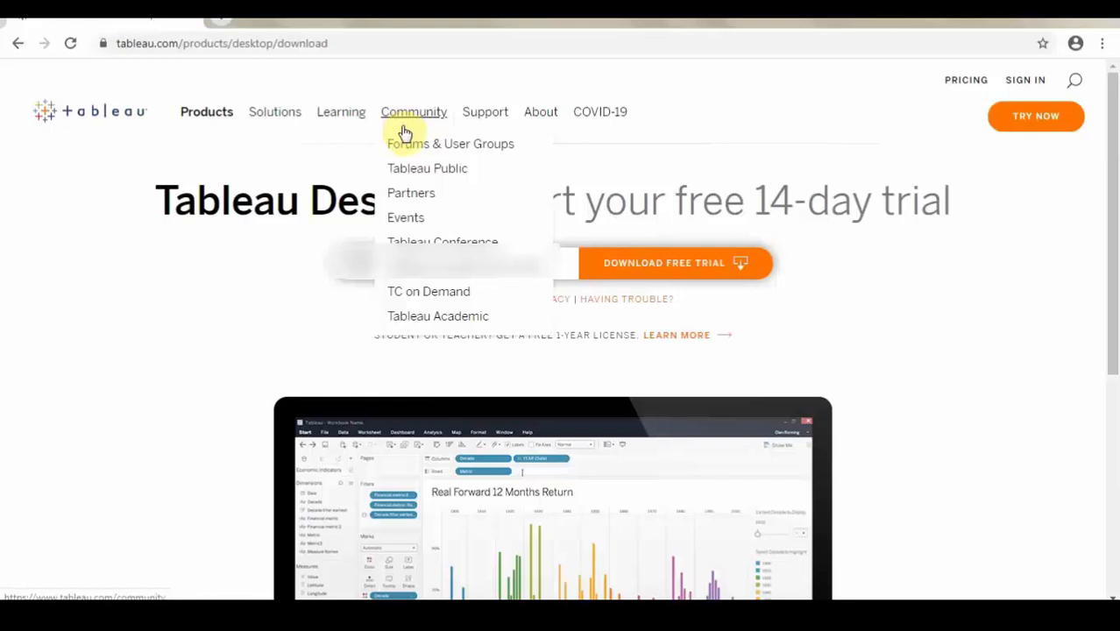
left_click(438, 175)
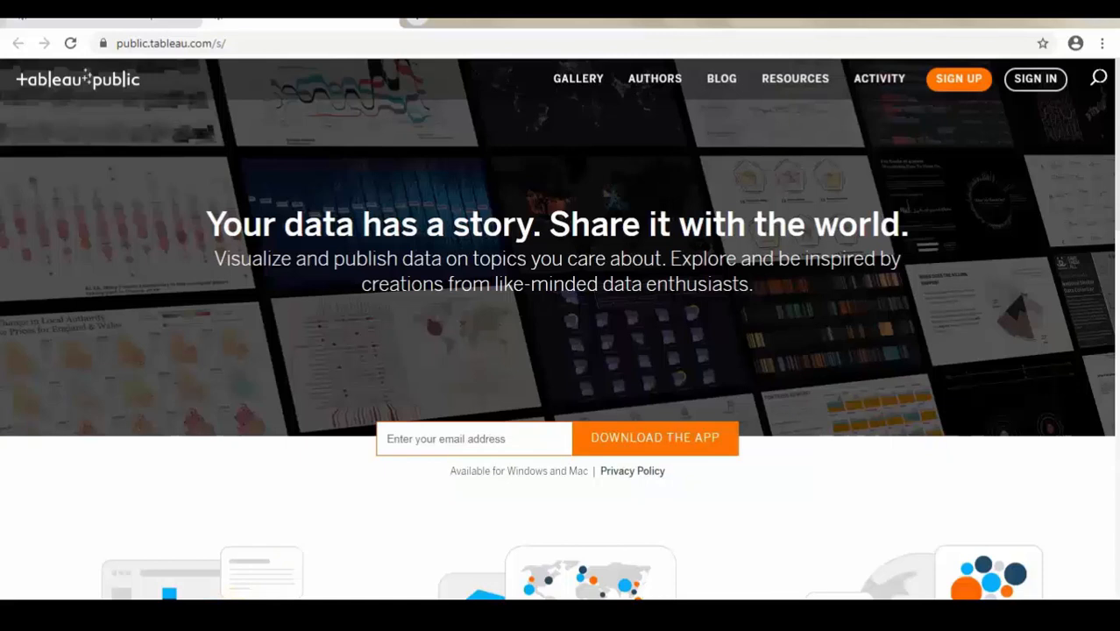
Step: Switch to the Tableau Desktop window and view the additional file types it can connect to, leaving the file selection without opening anything
mouse_move(230, 615)
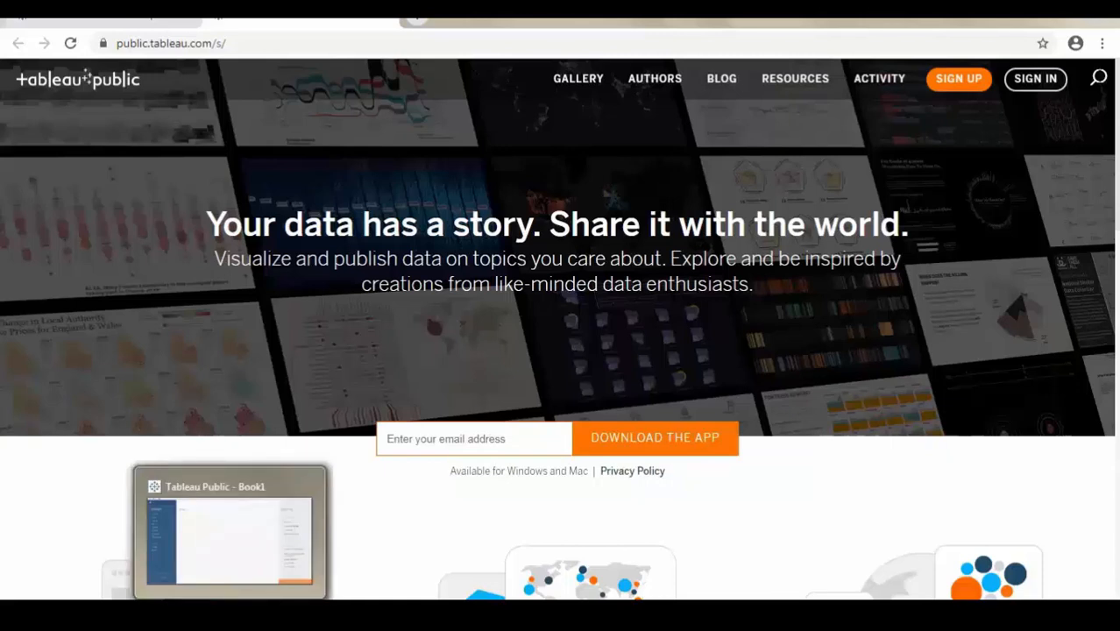
mouse_move(269, 615)
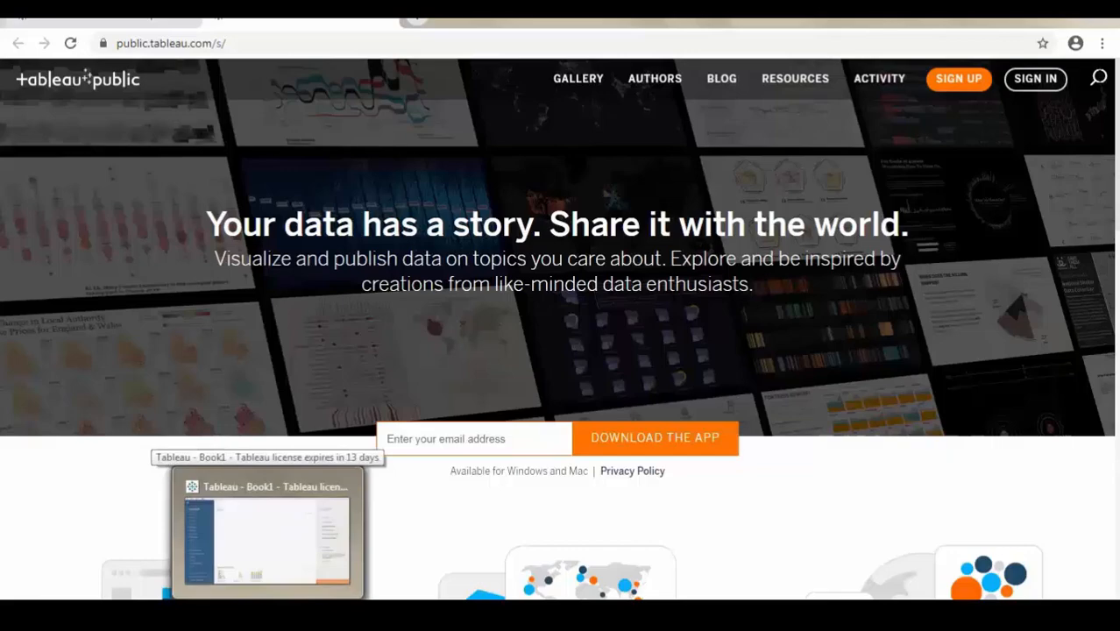
left_click(267, 534)
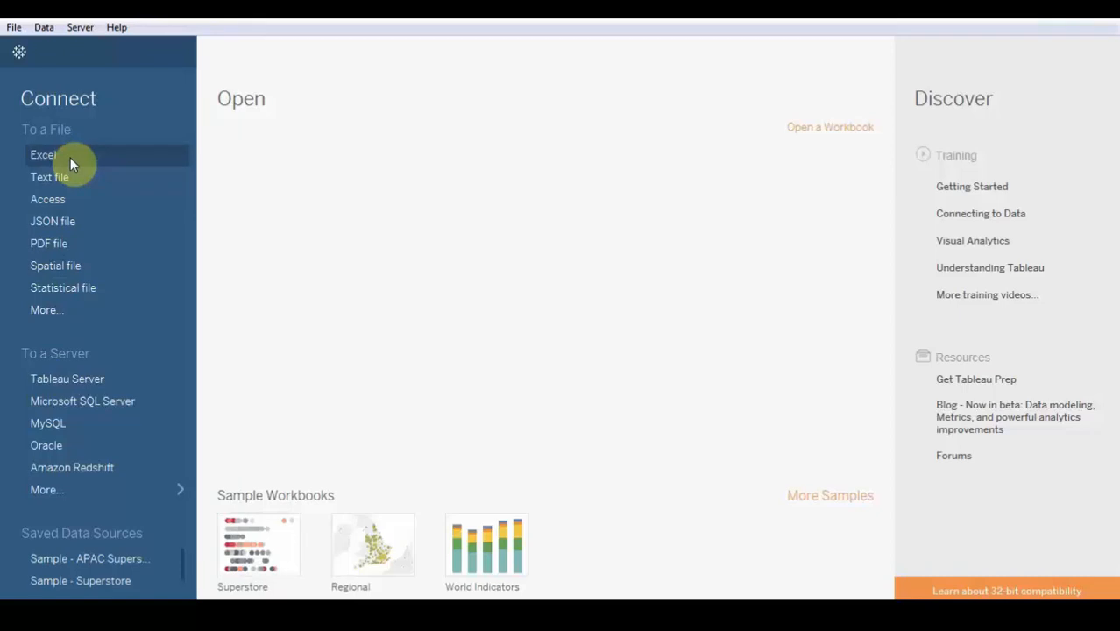
left_click(58, 311)
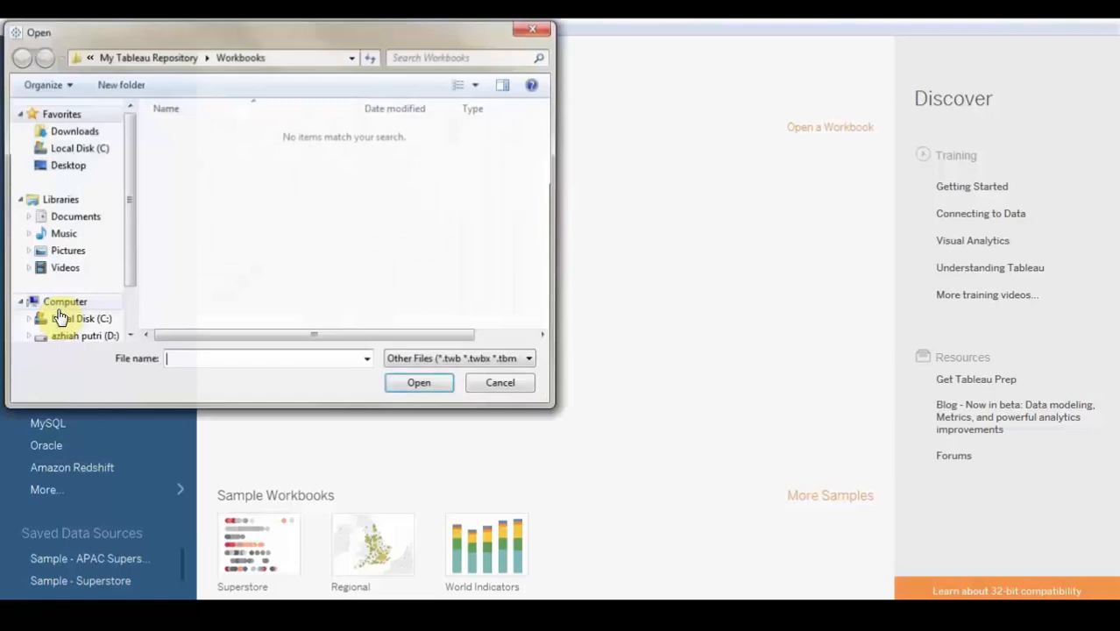
left_click(492, 363)
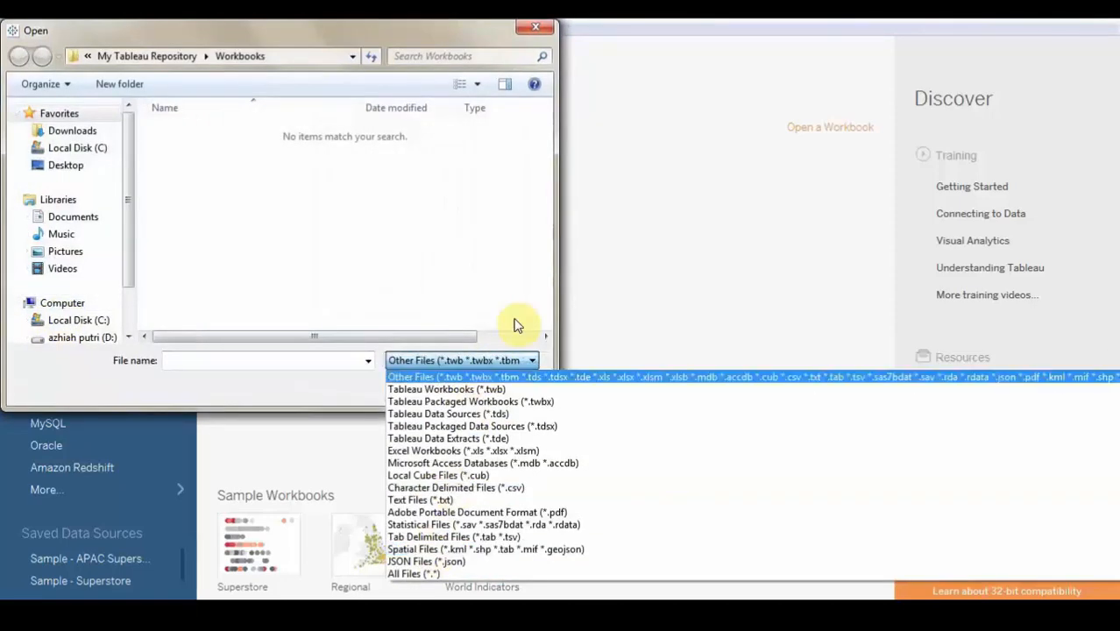
left_click(574, 298)
left_click(510, 385)
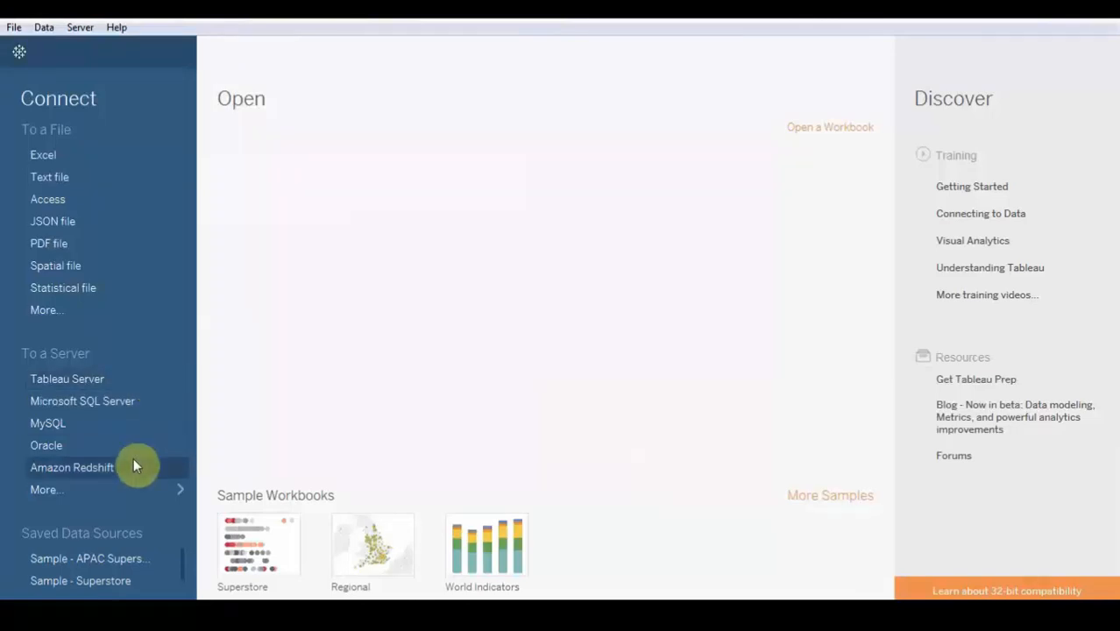
Step: View the full list of server connectors and open the Aster Database connection form
left_click(95, 485)
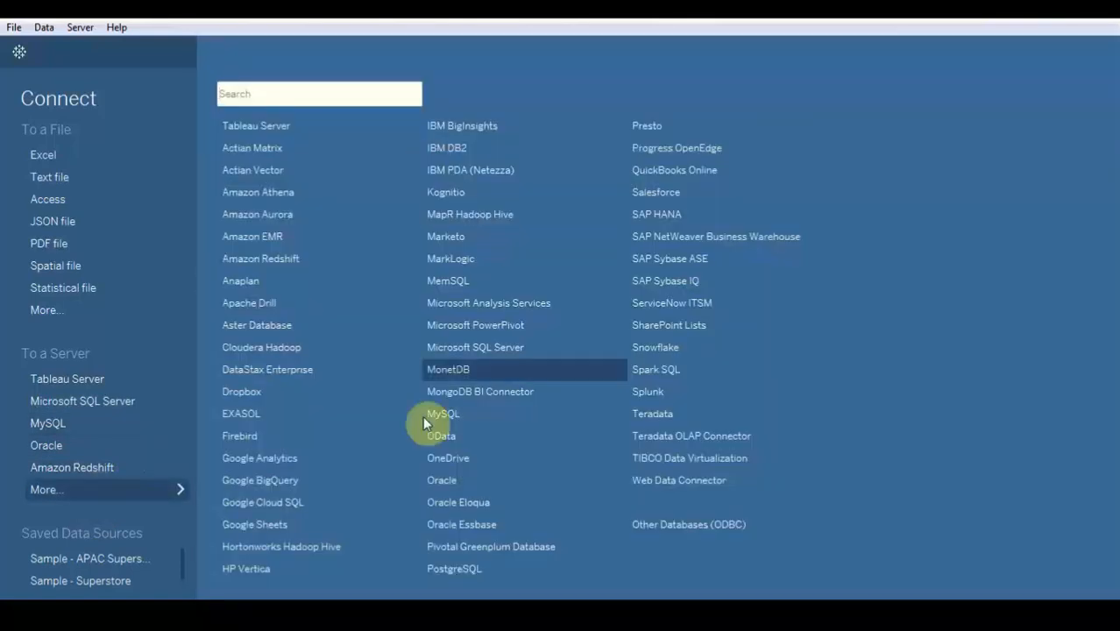
left_click(295, 324)
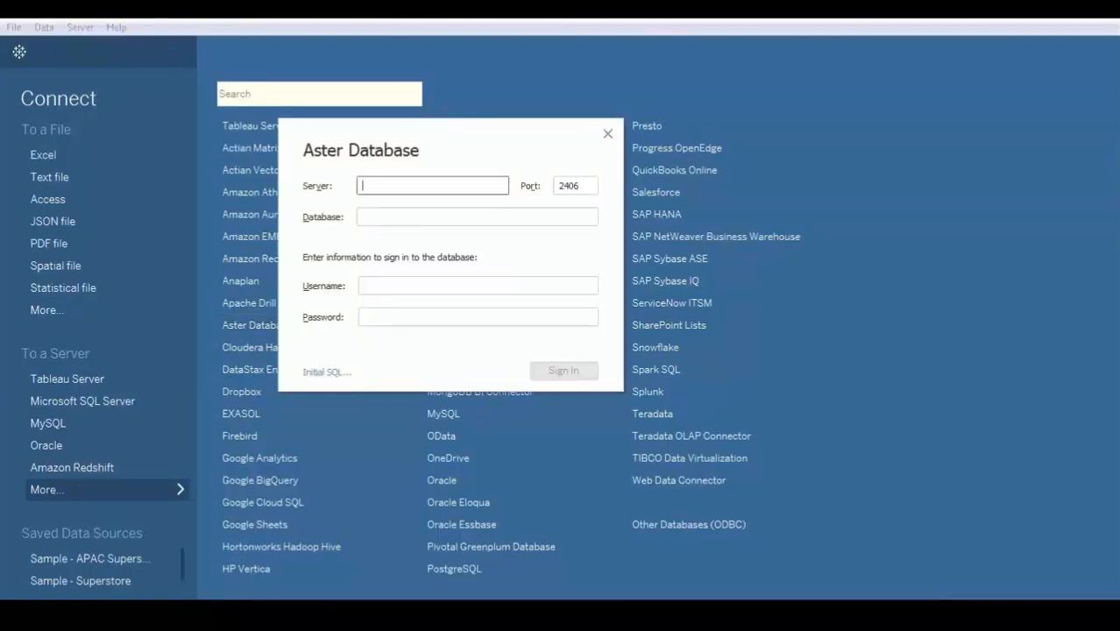
Step: Switch to the Tableau Public window and view all of its available server connectors
mouse_move(235, 615)
left_click(229, 551)
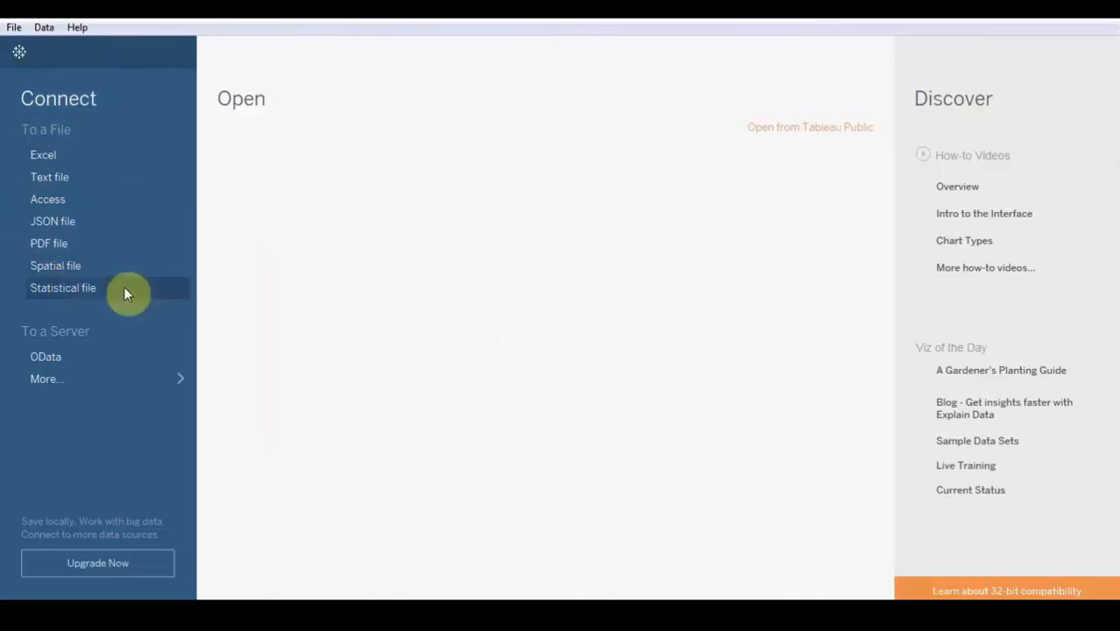
left_click(64, 380)
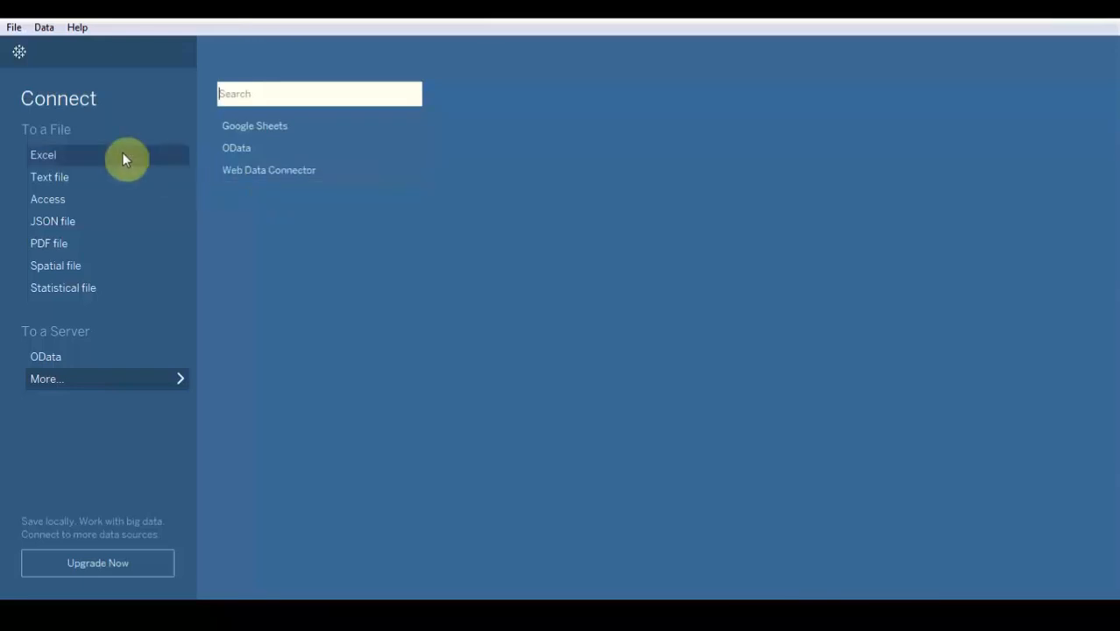
Step: Connect to the Excel workbook "Data Perairan Indonesia 2007-2012" from the folder "baru"
left_click(79, 155)
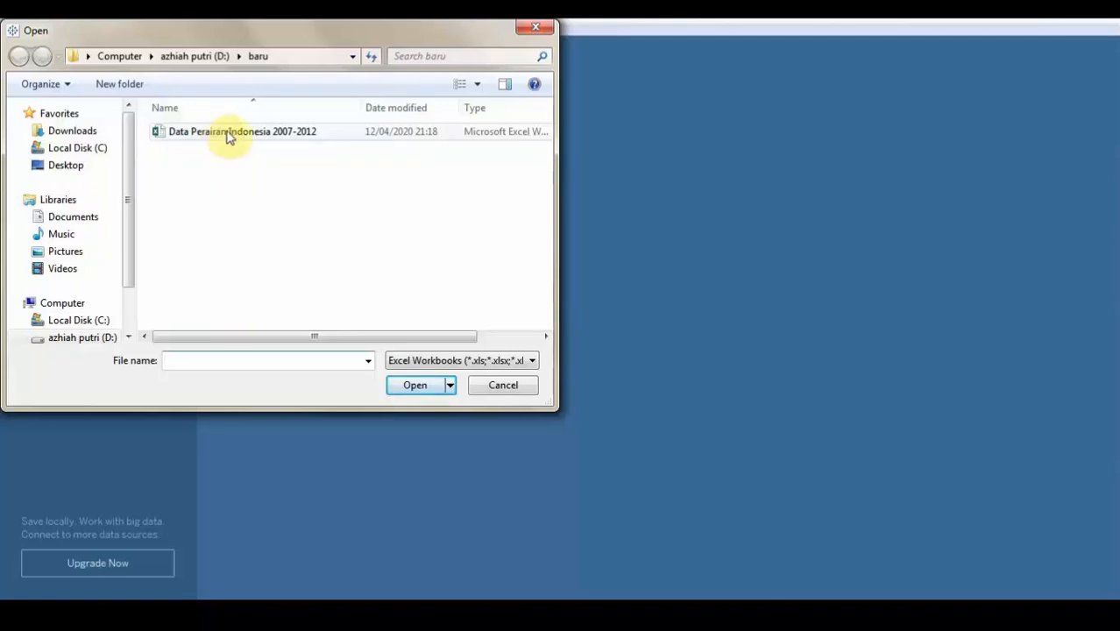
left_click(228, 133)
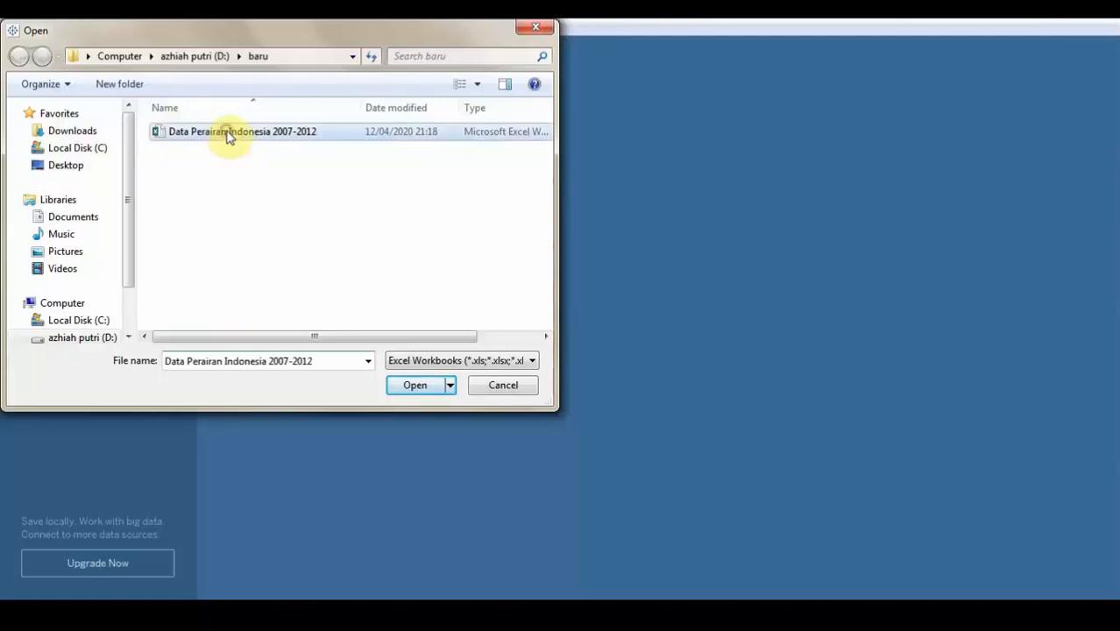
left_click(396, 385)
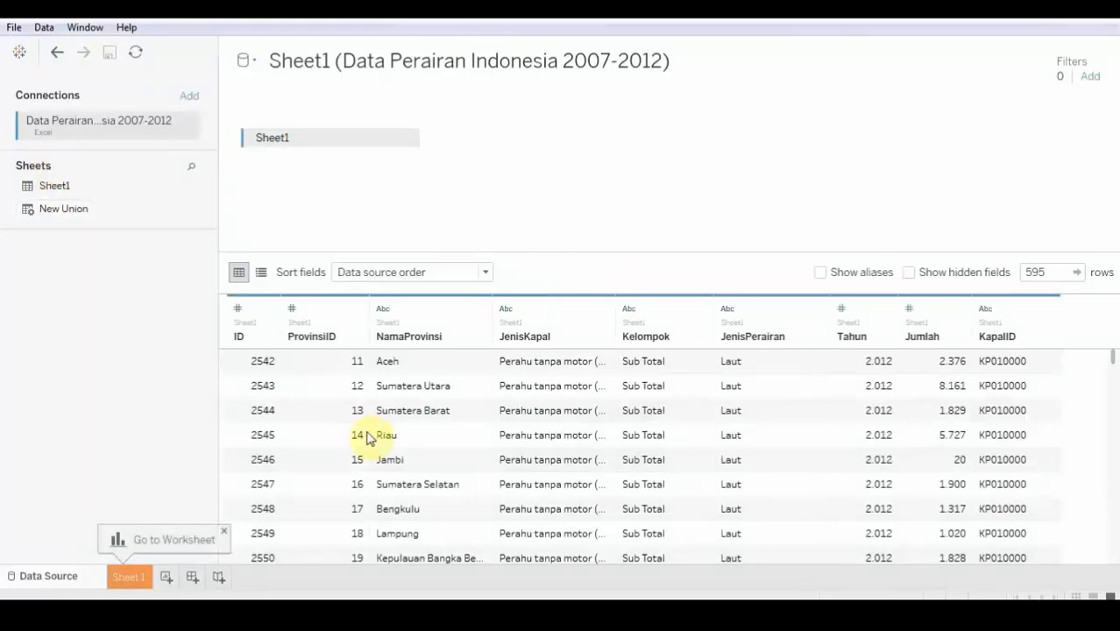
Step: Return to the Tableau Public window and open the Sheet 1 worksheet for the connected data
mouse_move(192, 615)
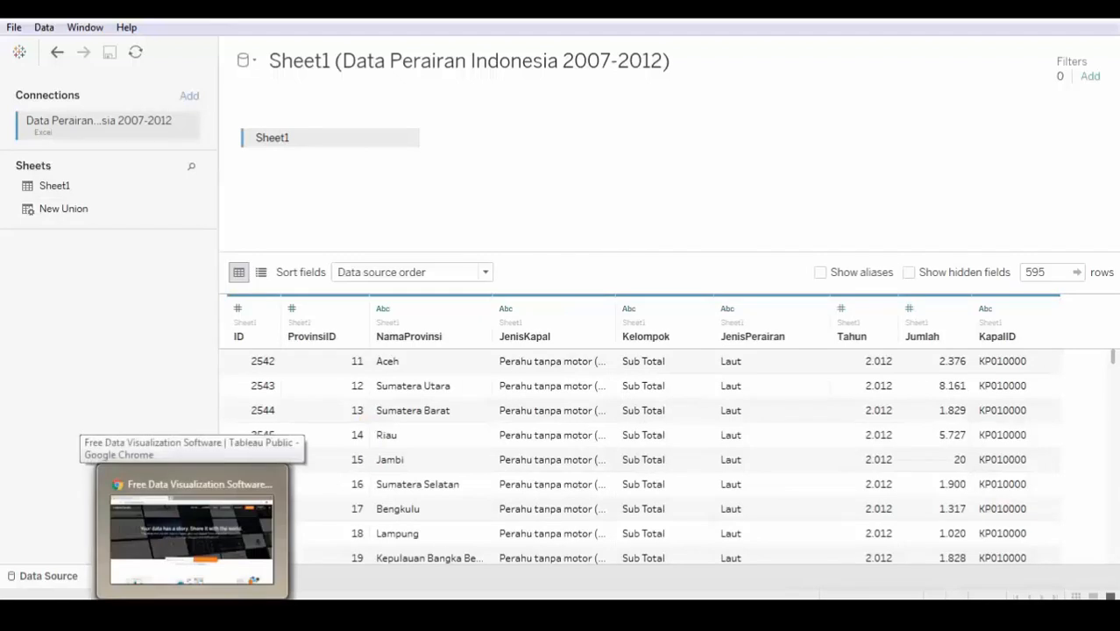
mouse_move(215, 545)
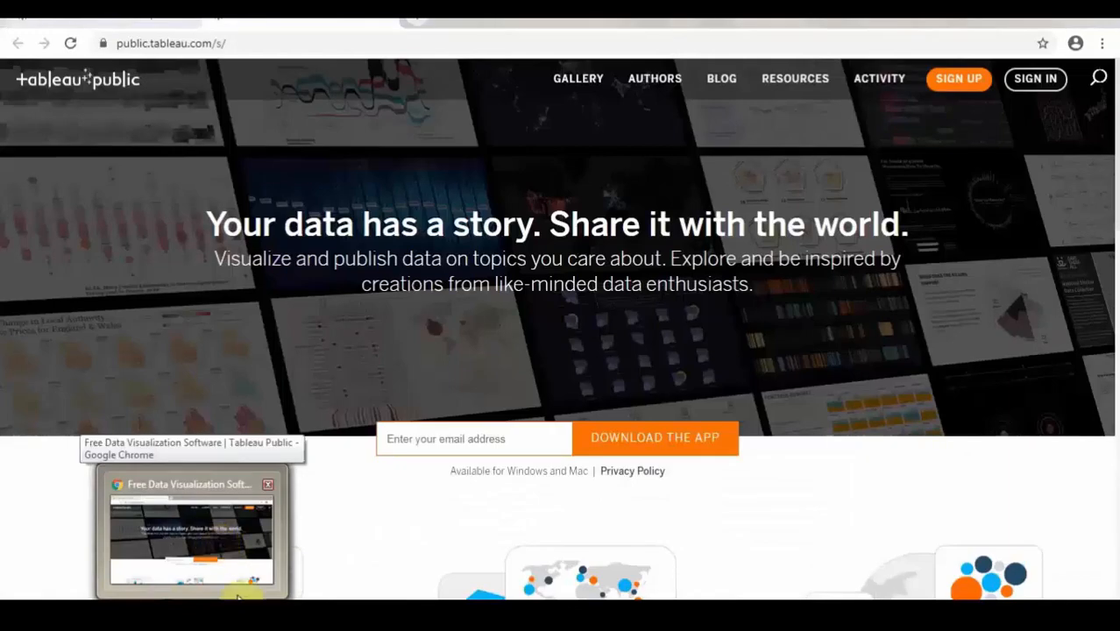
mouse_move(117, 604)
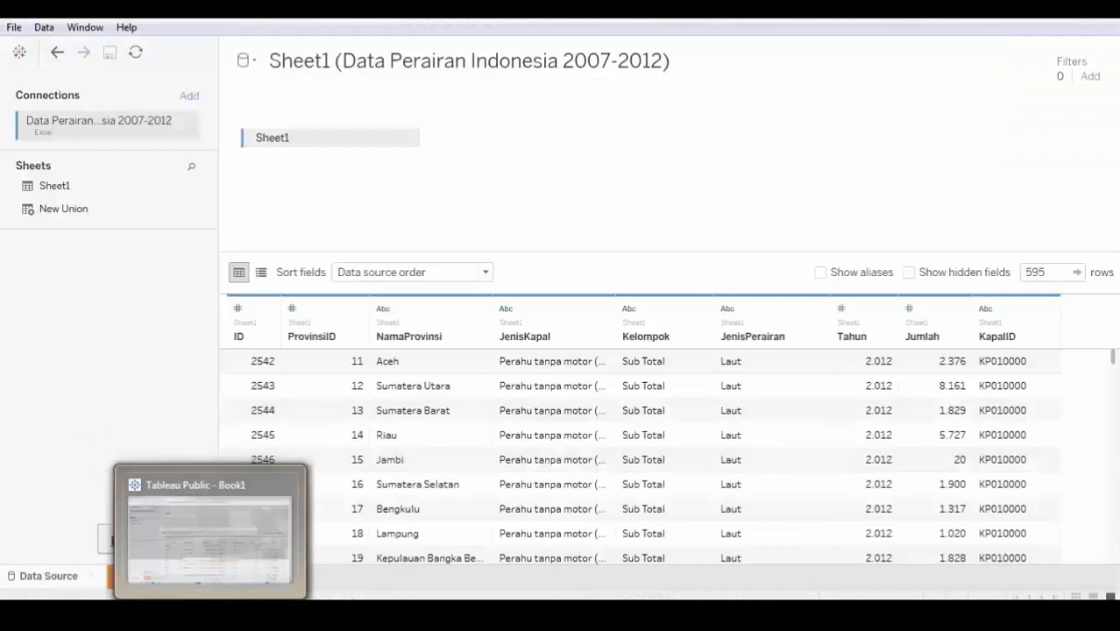
left_click(234, 557)
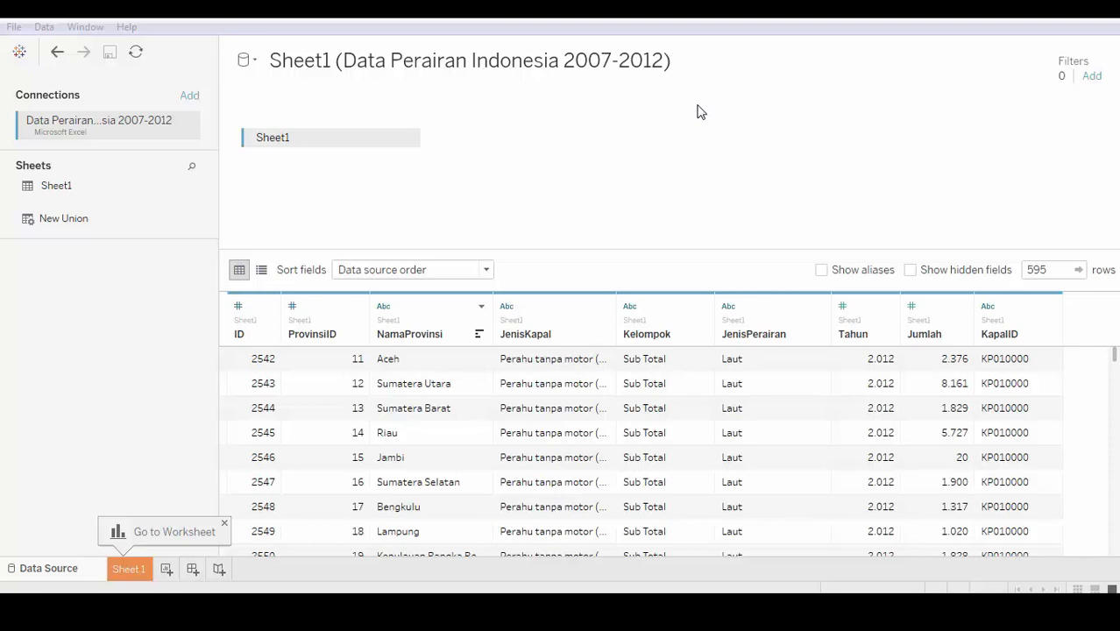
left_click(143, 572)
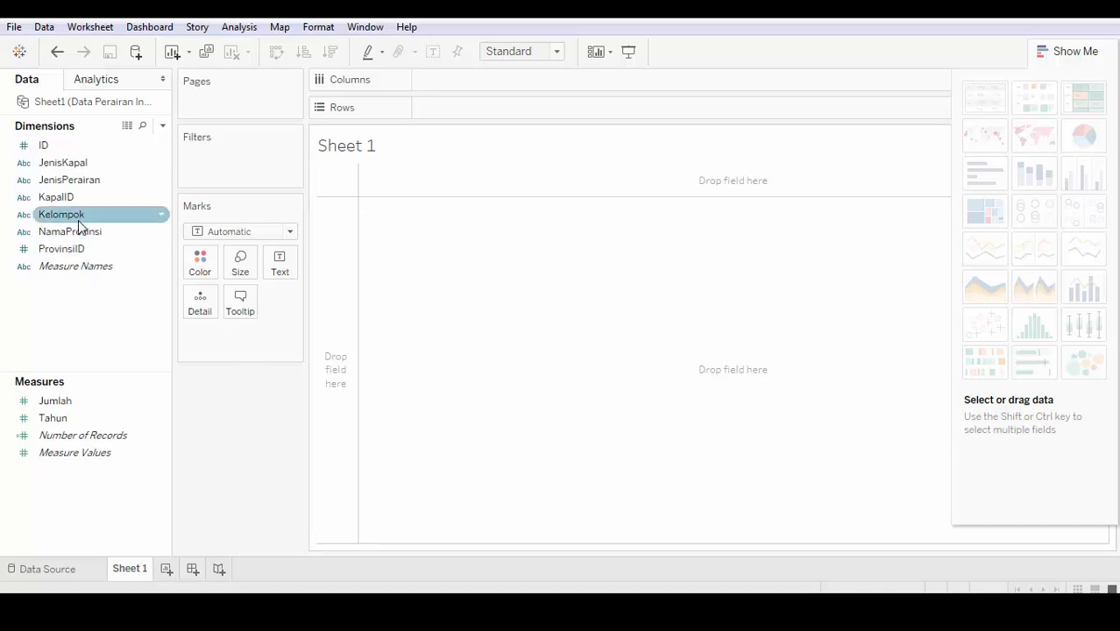
Step: Build a horizontal bar chart from the NamaProvinsi dimension and the Jumlah measure, and inspect the province bars
left_click(120, 232)
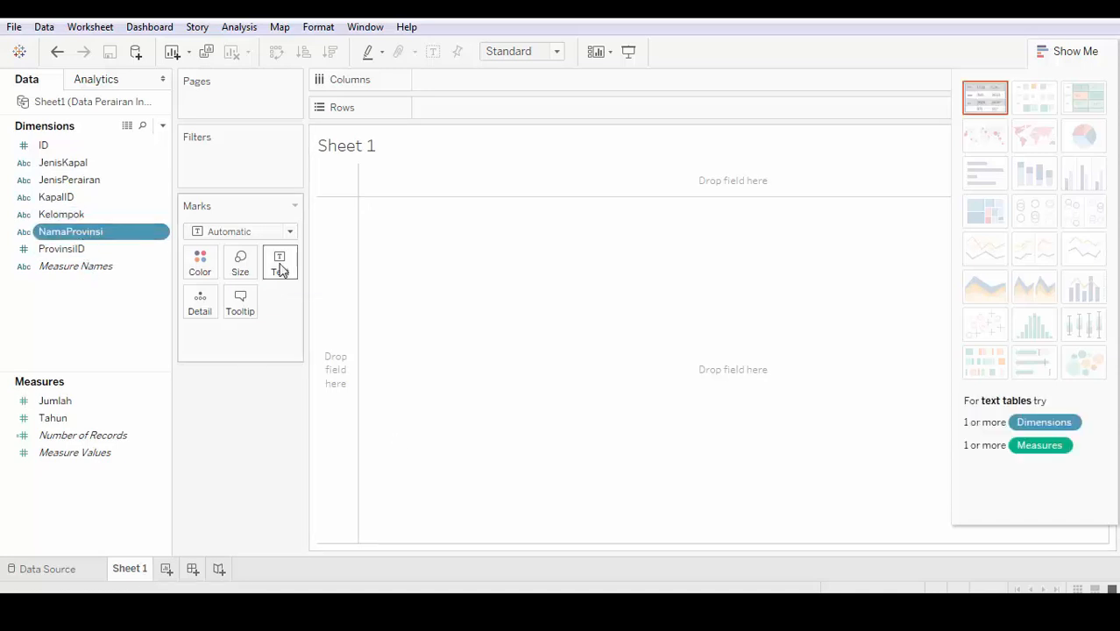
left_click(77, 403, "ctrl")
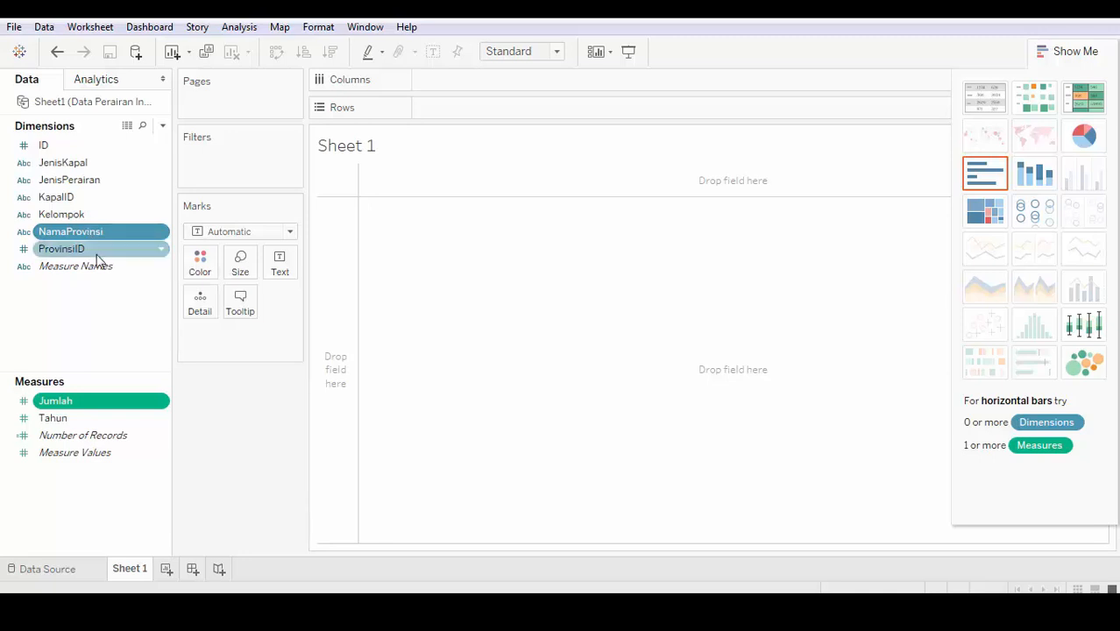
left_click(93, 405, "ctrl")
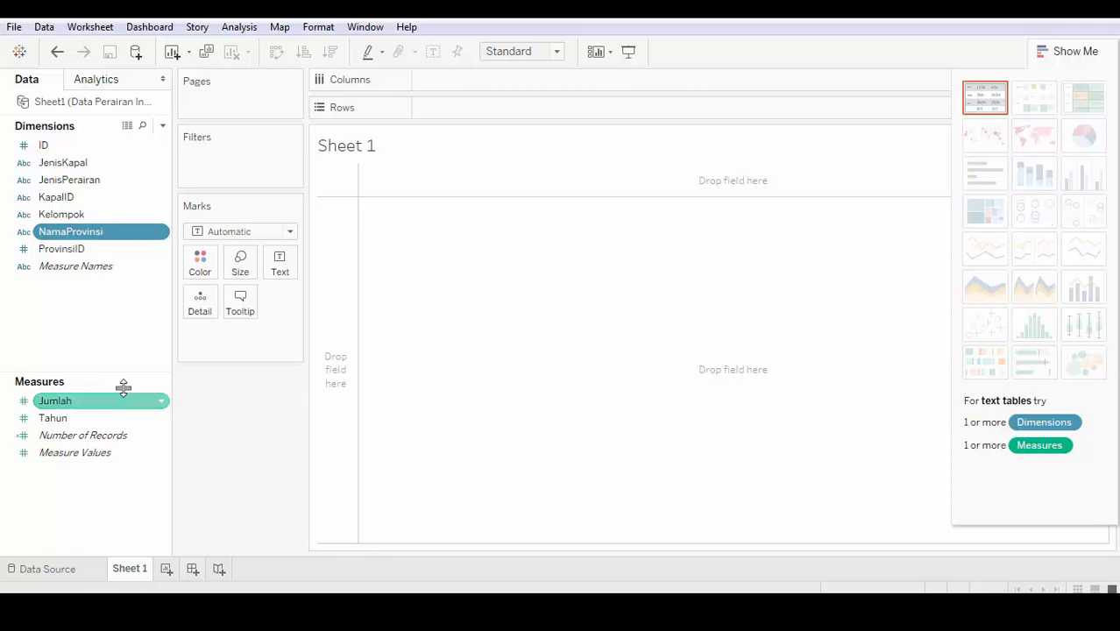
left_click(120, 399, "ctrl")
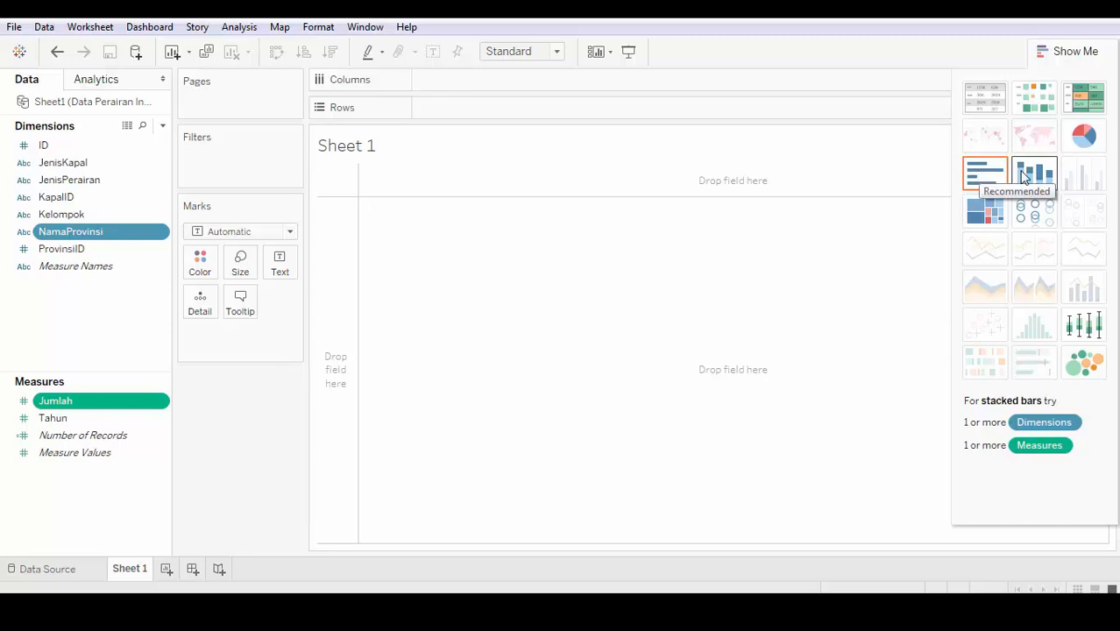
left_click(973, 181)
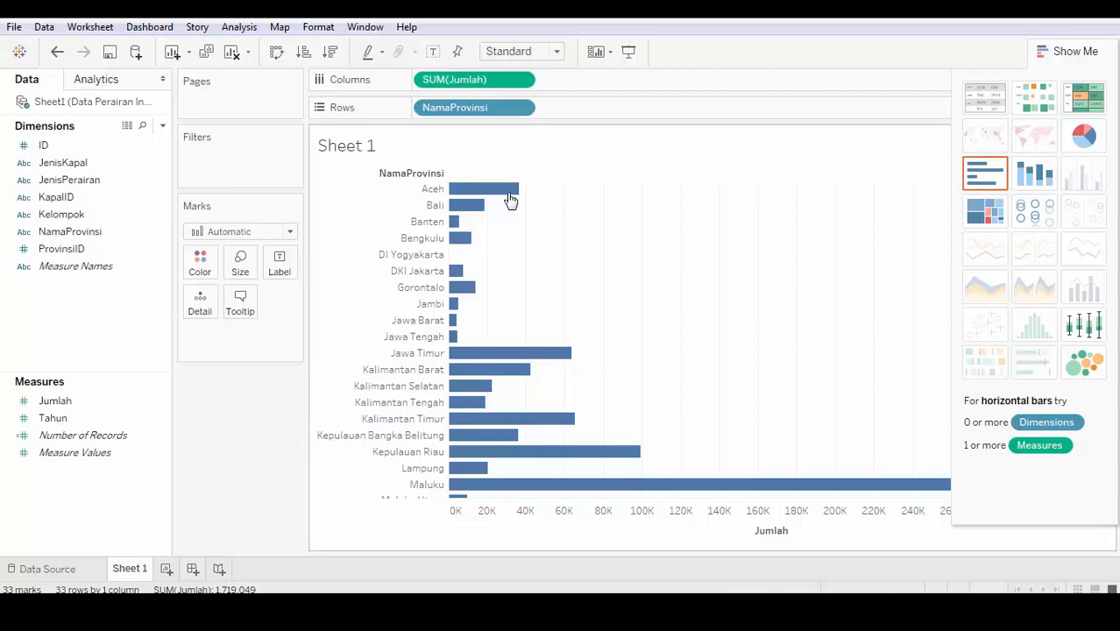
mouse_move(508, 199)
mouse_move(655, 495)
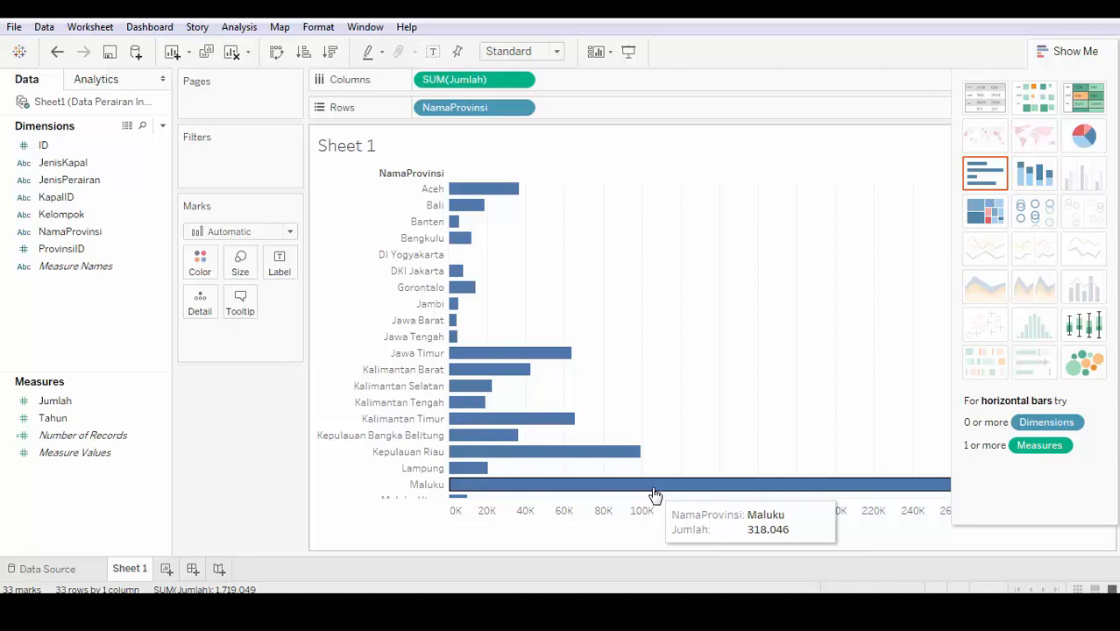
Step: Change the chart to a treemap and remove both Jumlah fields and NamaProvinsi from its marks
left_click(992, 211)
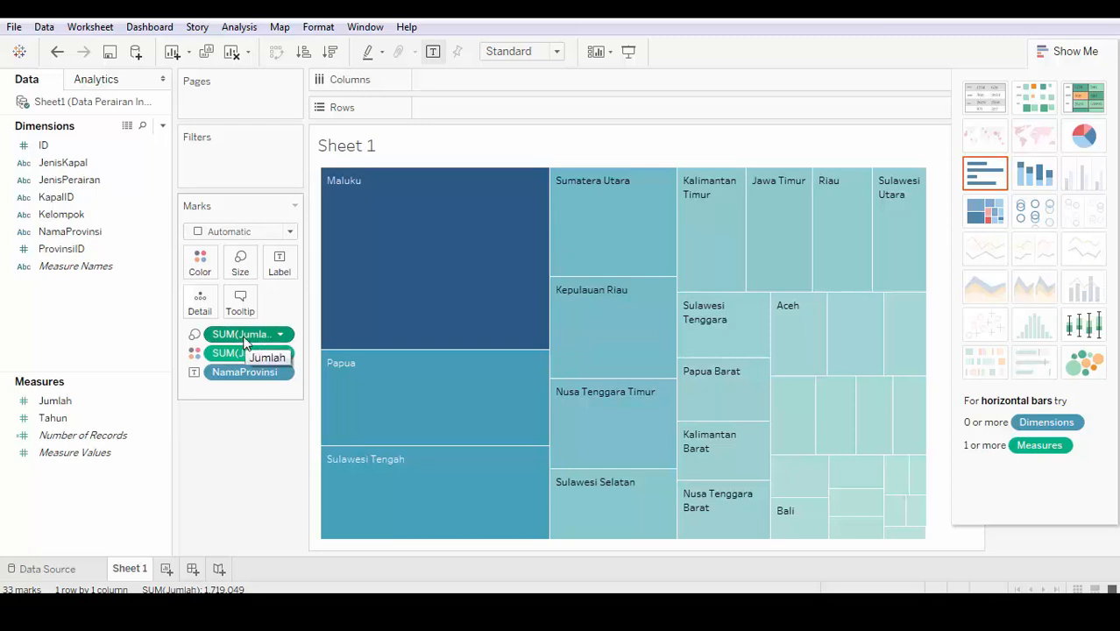
key("Delete")
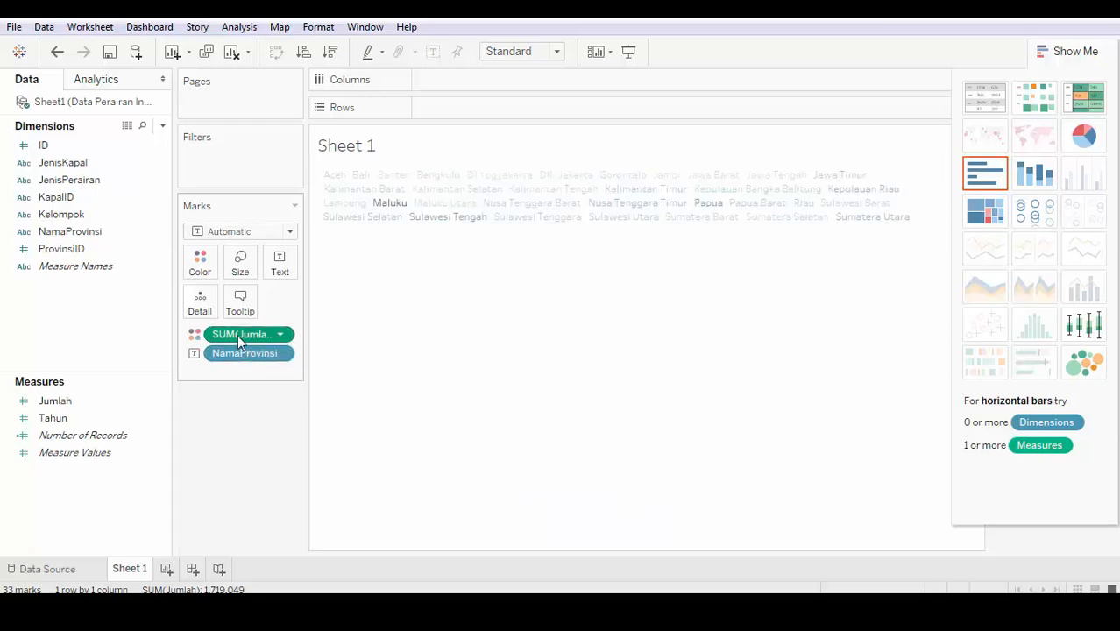
key("Delete")
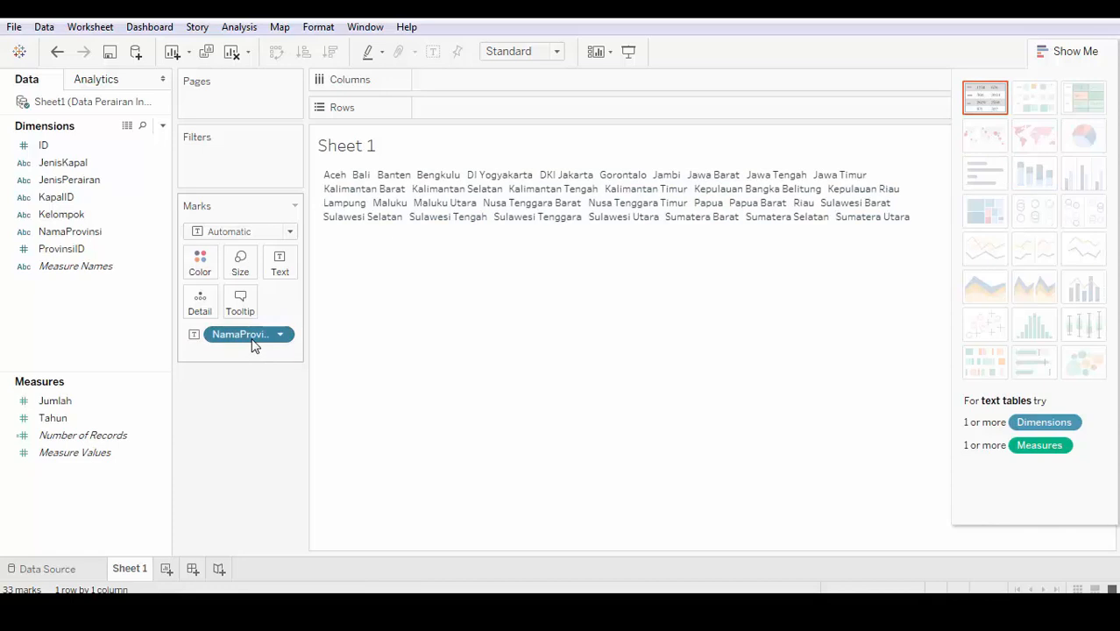
key("Delete")
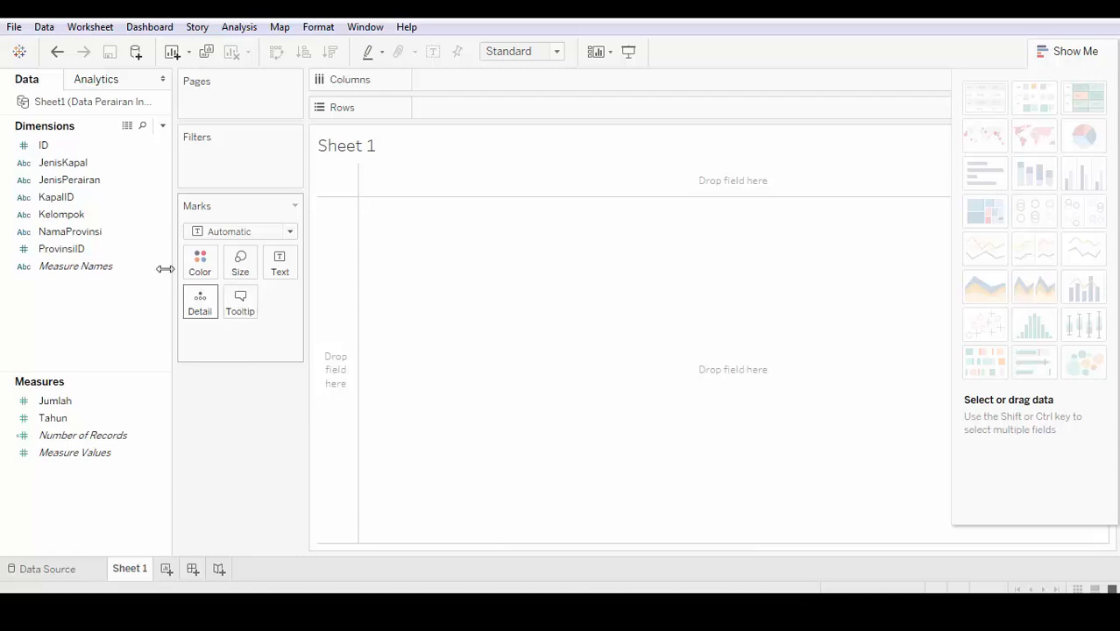
left_click(76, 234)
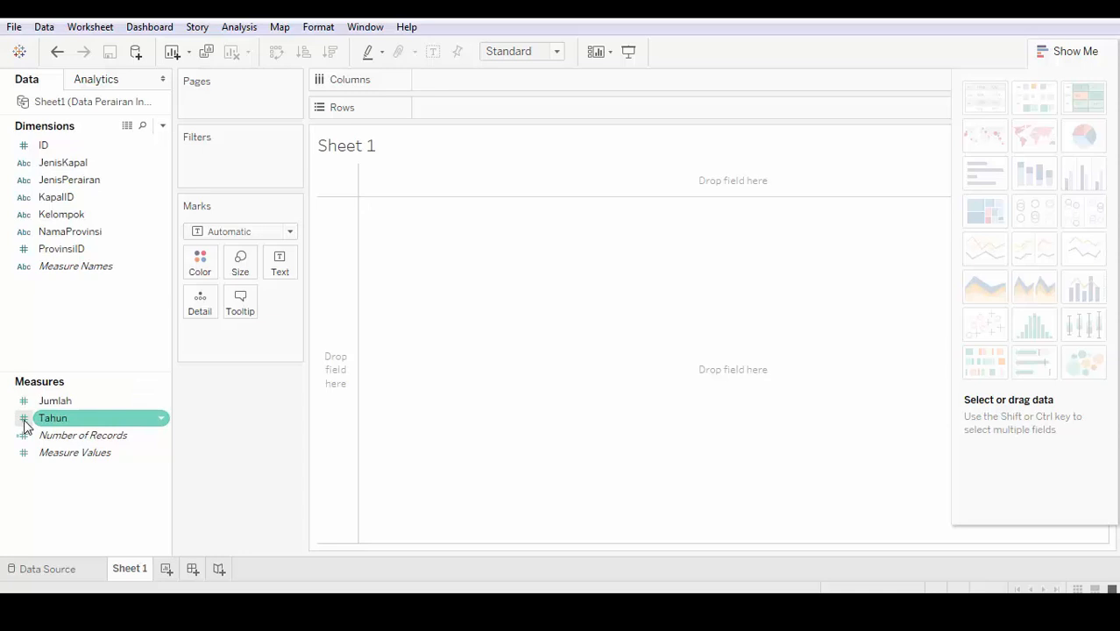
Step: Change the Tahun field's data type to Date and build a discrete line chart of Jumlah by year for each NamaProvinsi
left_click(24, 419)
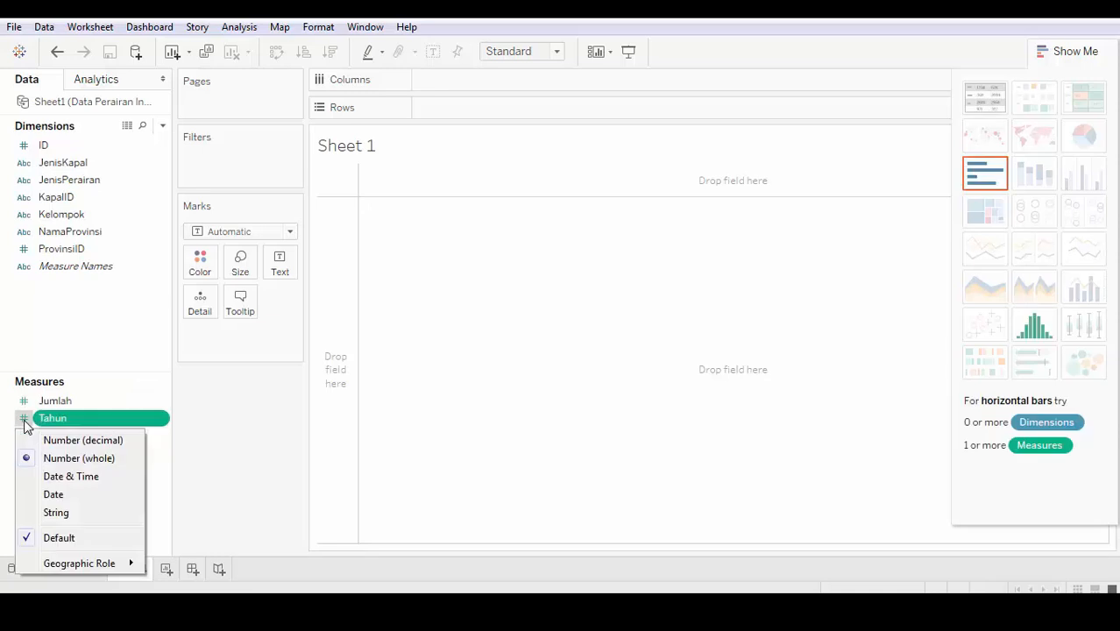
left_click(58, 496)
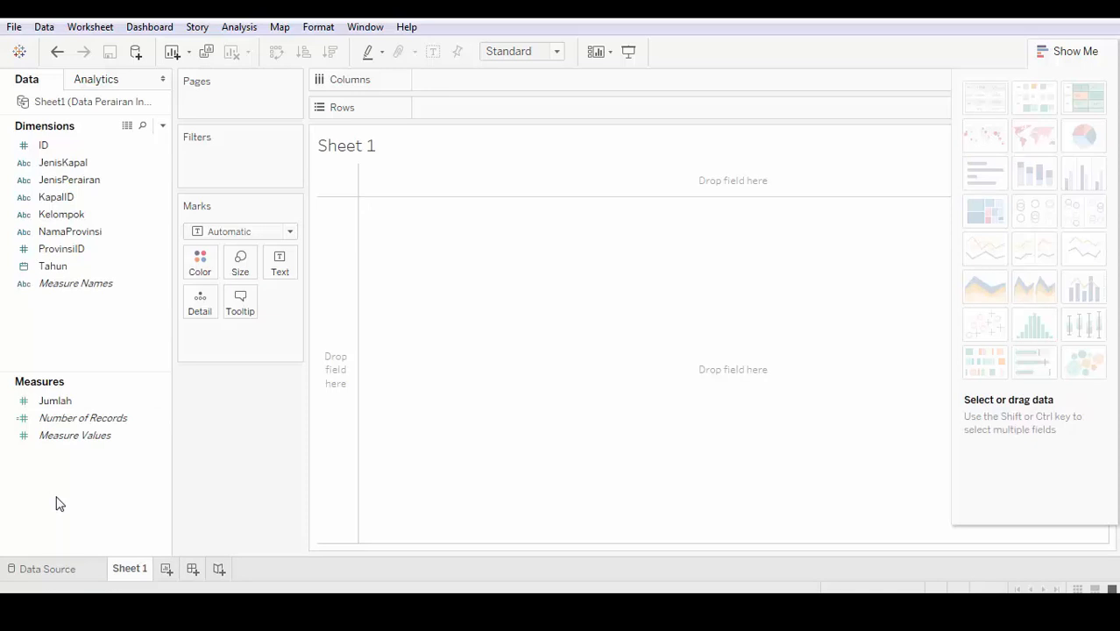
left_click(99, 236)
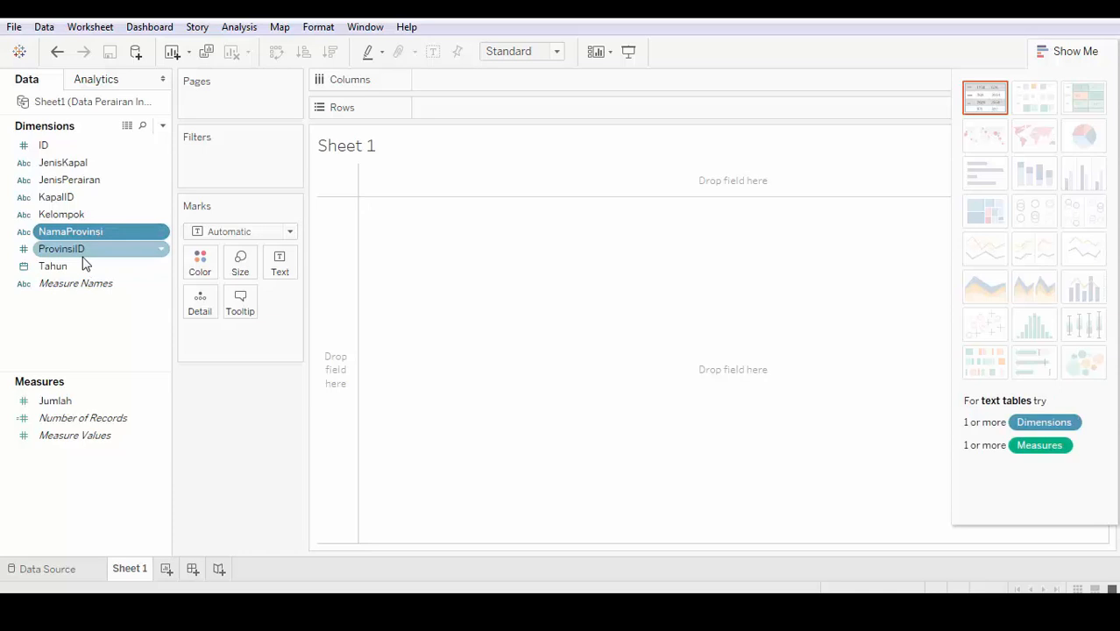
left_click(67, 266, "ctrl")
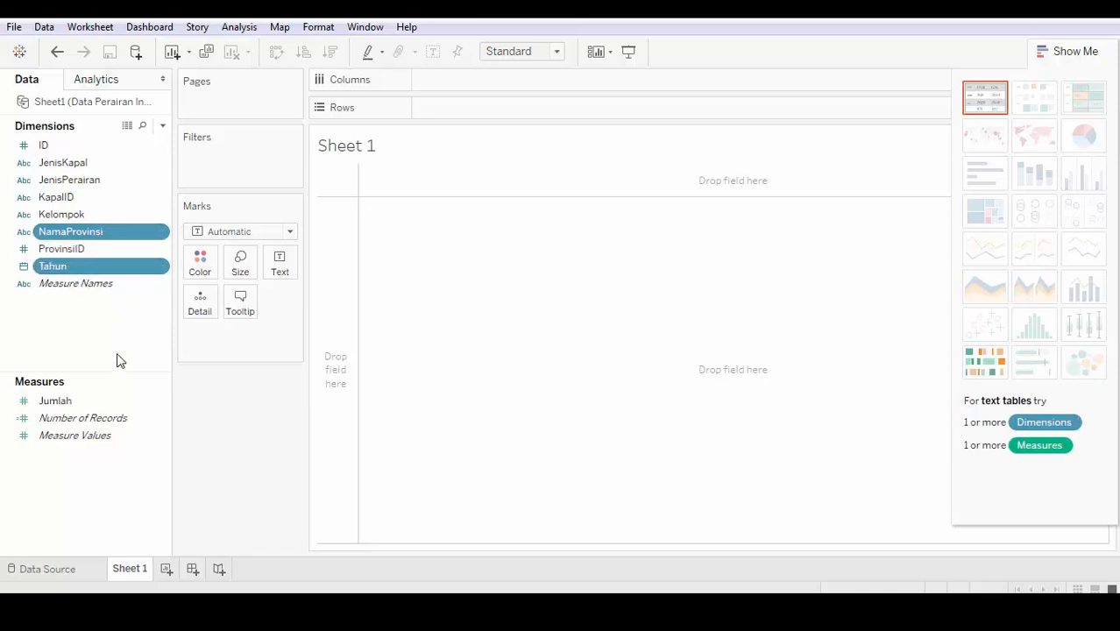
left_click(67, 401, "ctrl")
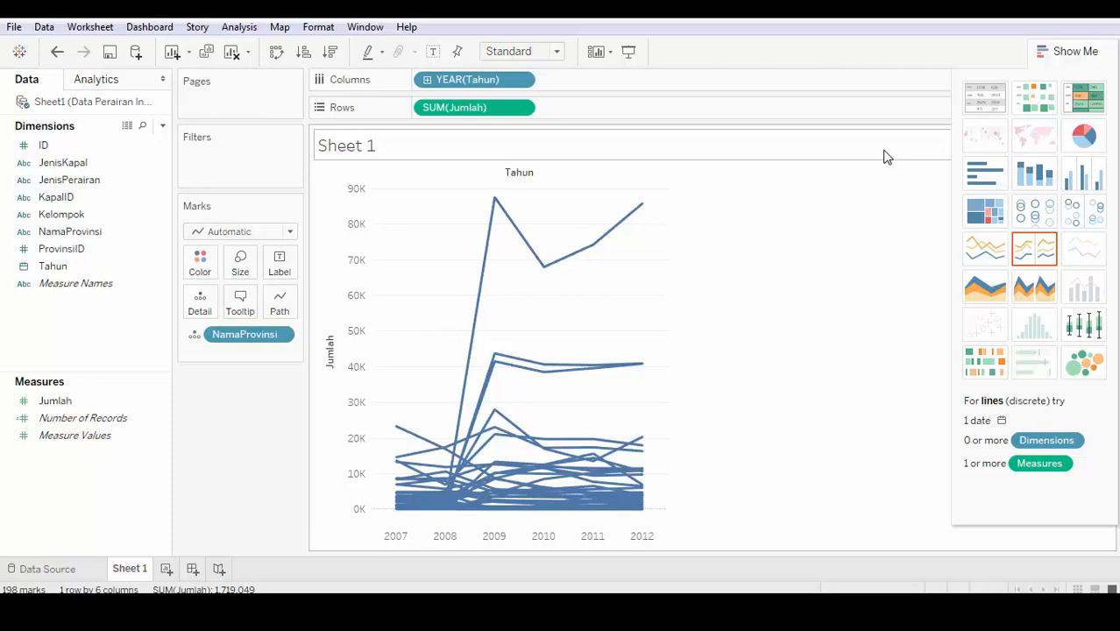
mouse_move(501, 212)
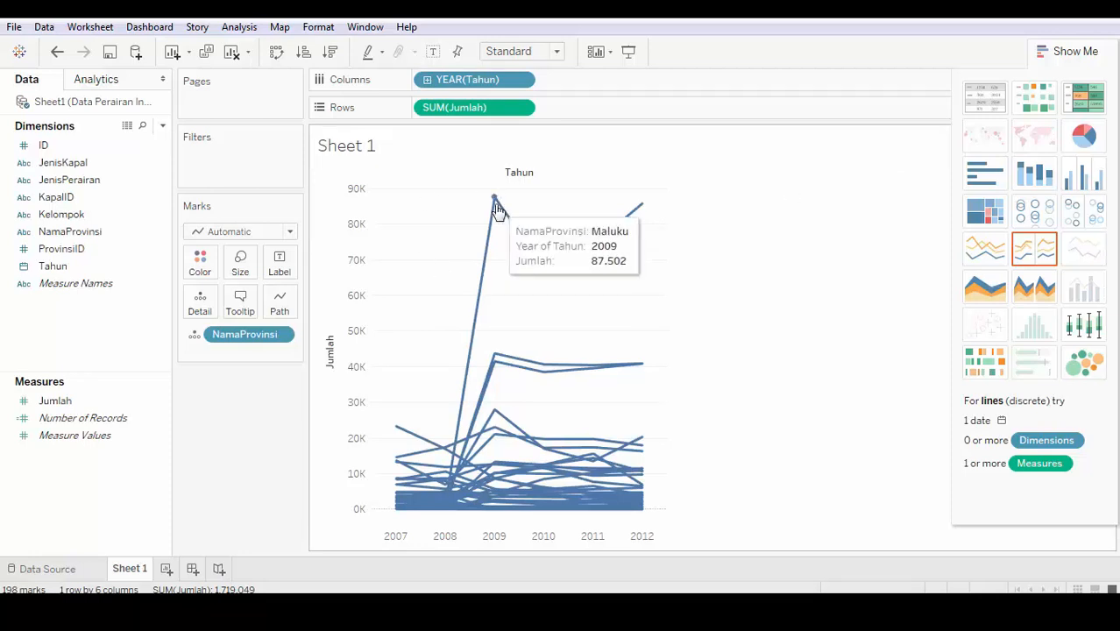
mouse_move(545, 268)
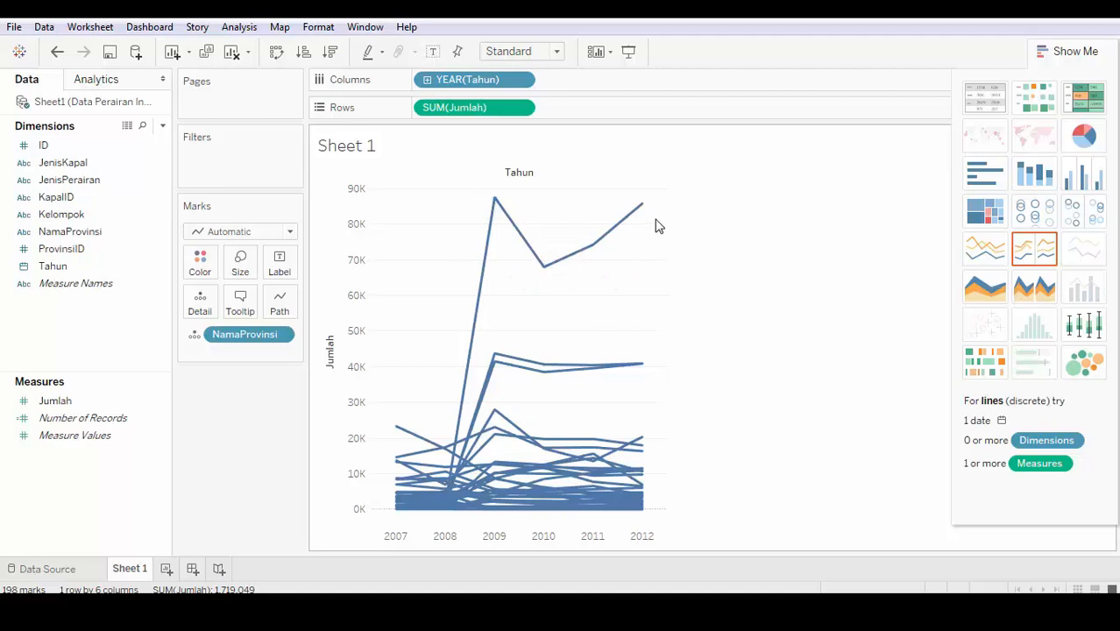
mouse_move(643, 216)
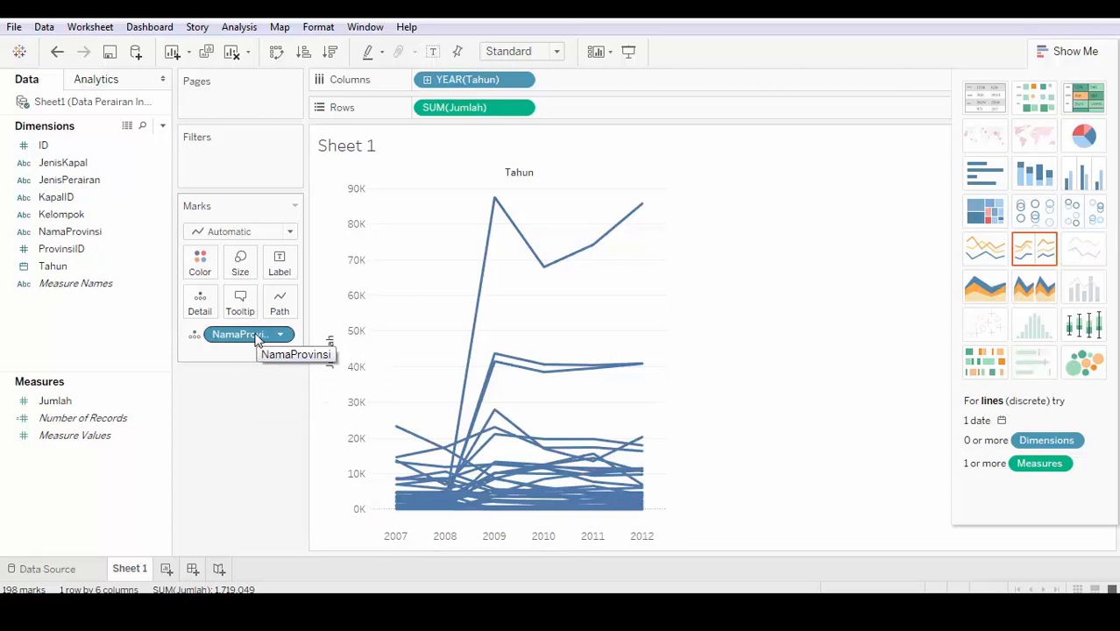
Step: Filter the line chart by NamaProvinsi so that only Aceh is included
left_click_drag(257, 339, 255, 154)
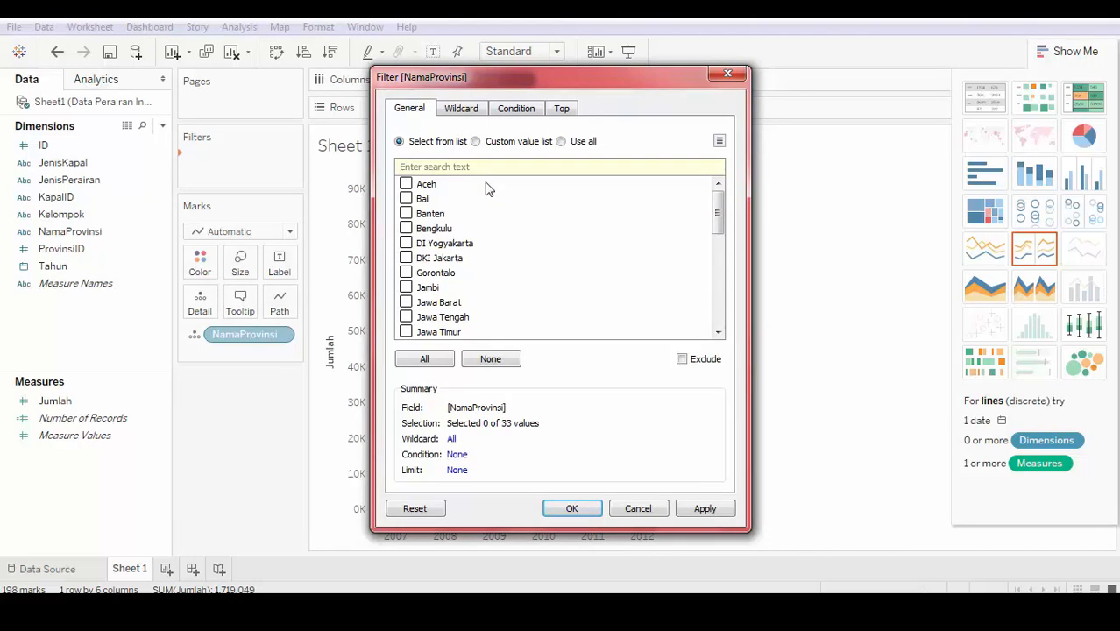
left_click(405, 184)
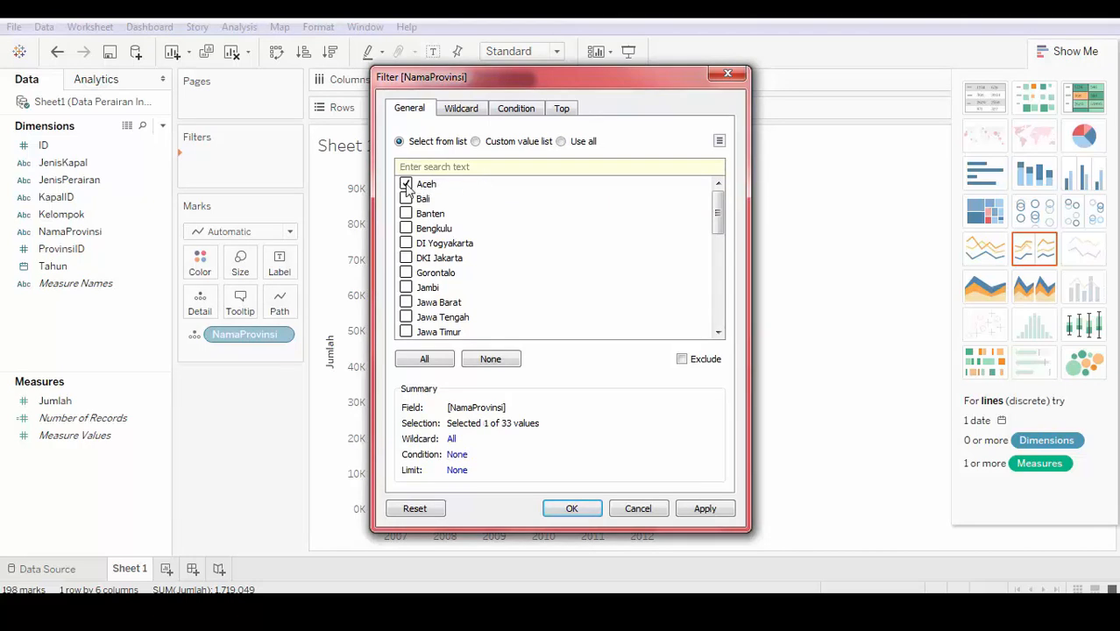
left_click(706, 510)
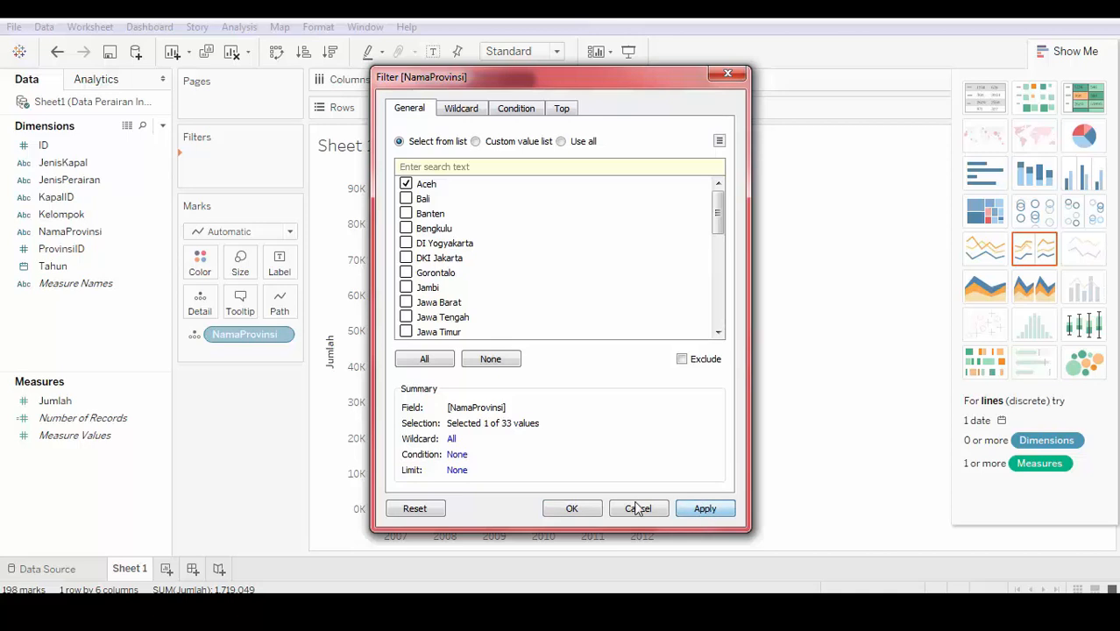
left_click(572, 509)
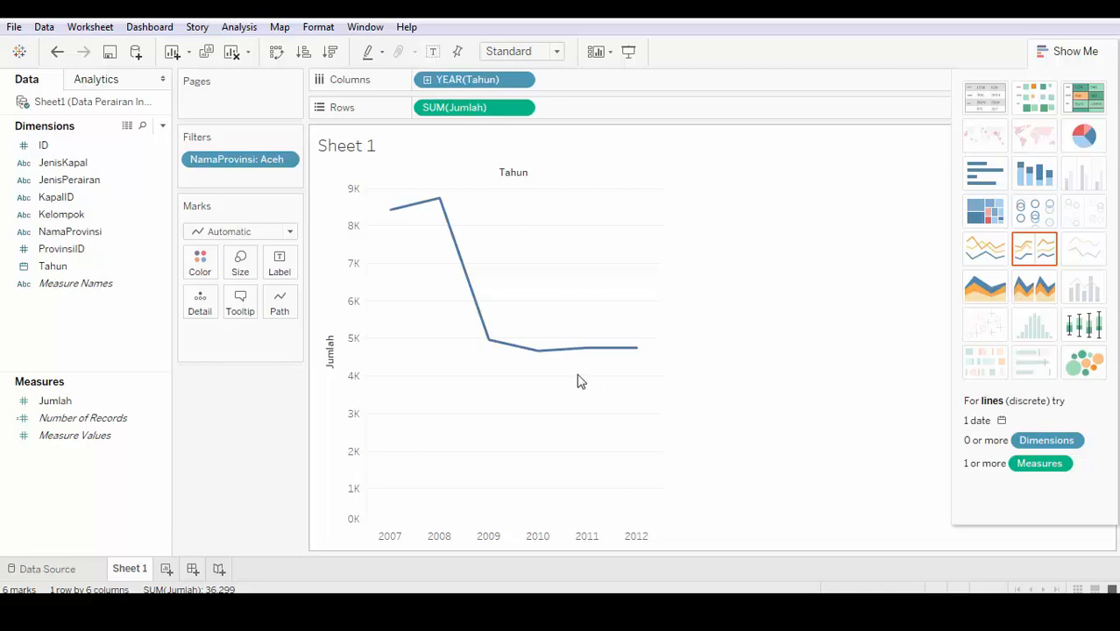
Step: Add a forecast to the Aceh line chart
right_click(531, 372)
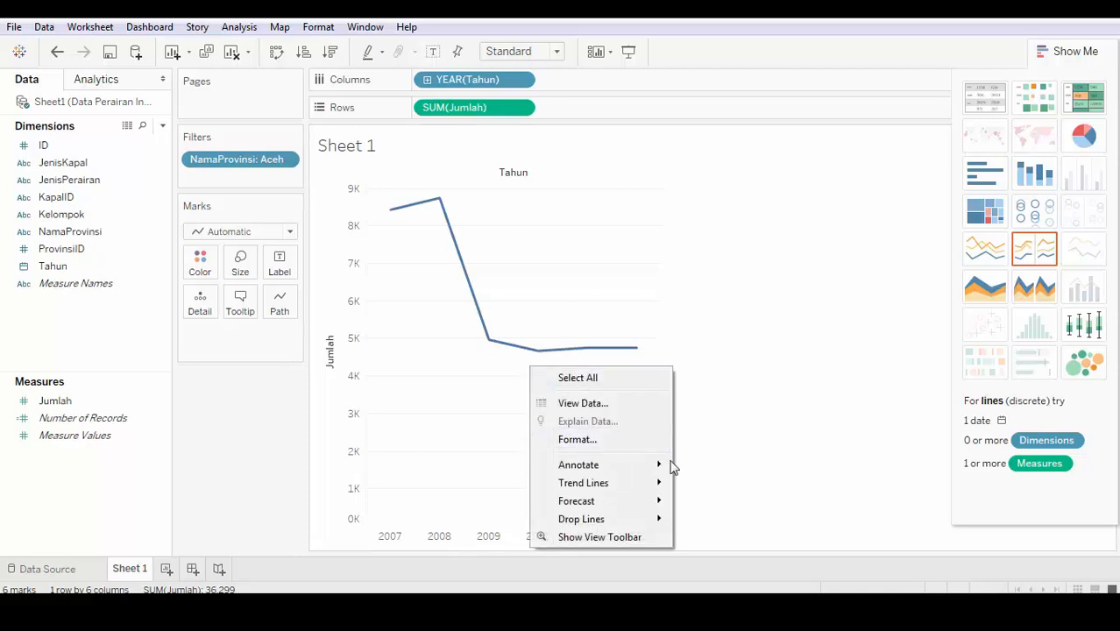
mouse_move(649, 500)
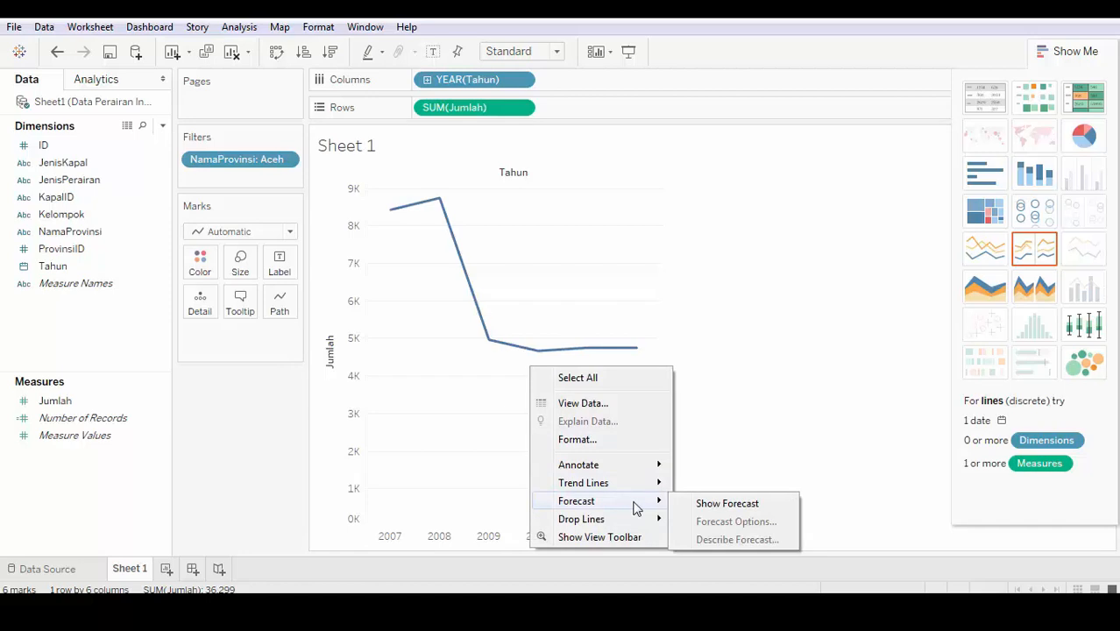
left_click(716, 504)
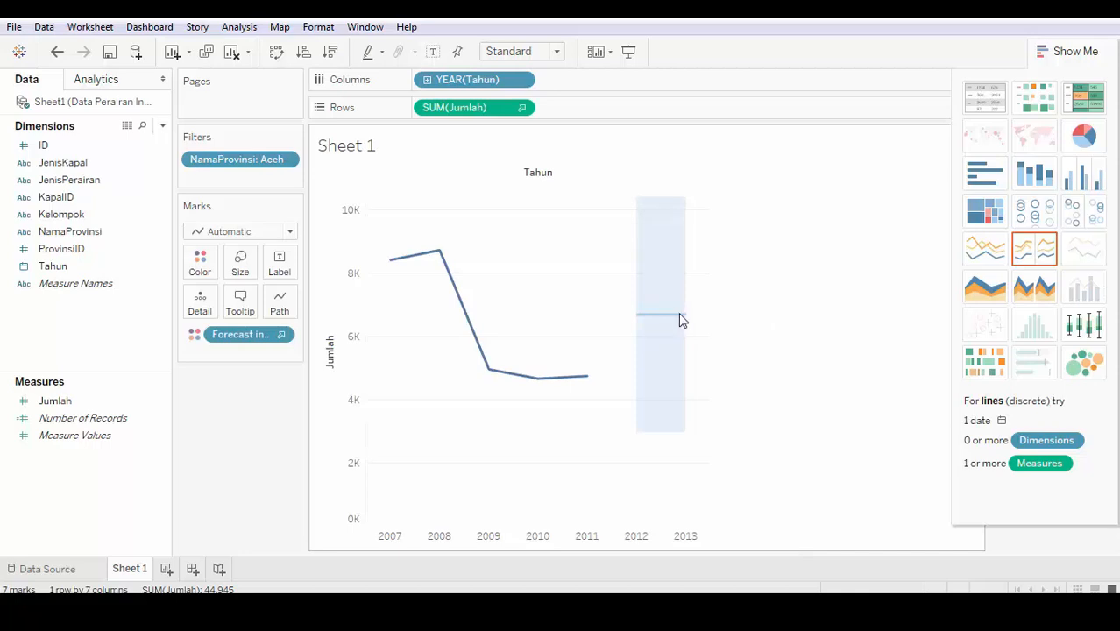
mouse_move(683, 317)
Step: Set the forecast length to Until 3 years in the forecast options
right_click(521, 301)
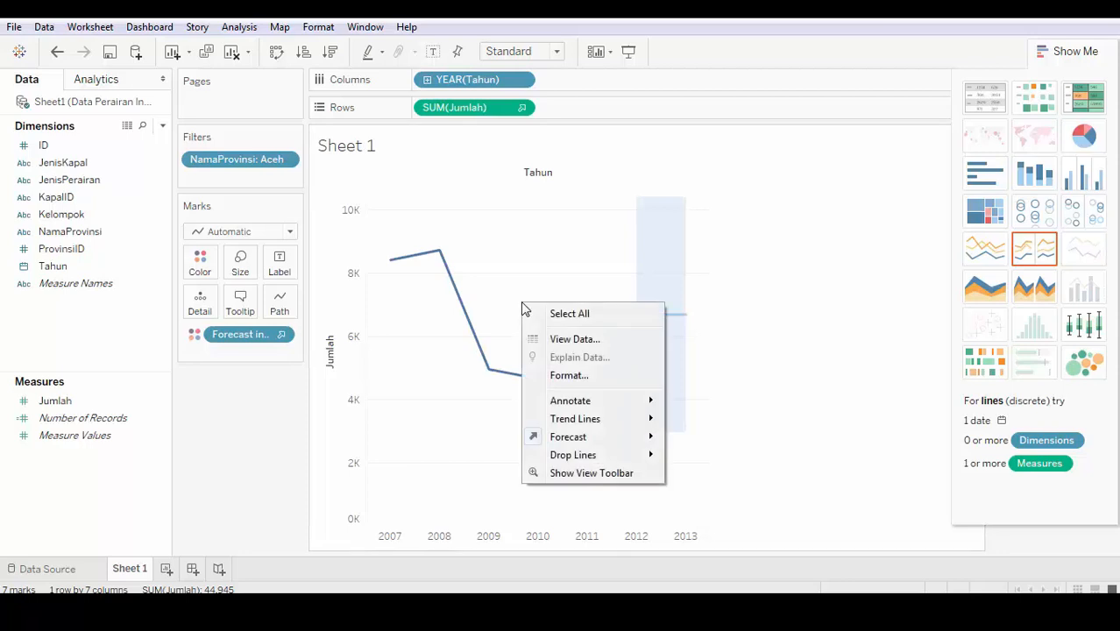
mouse_move(638, 440)
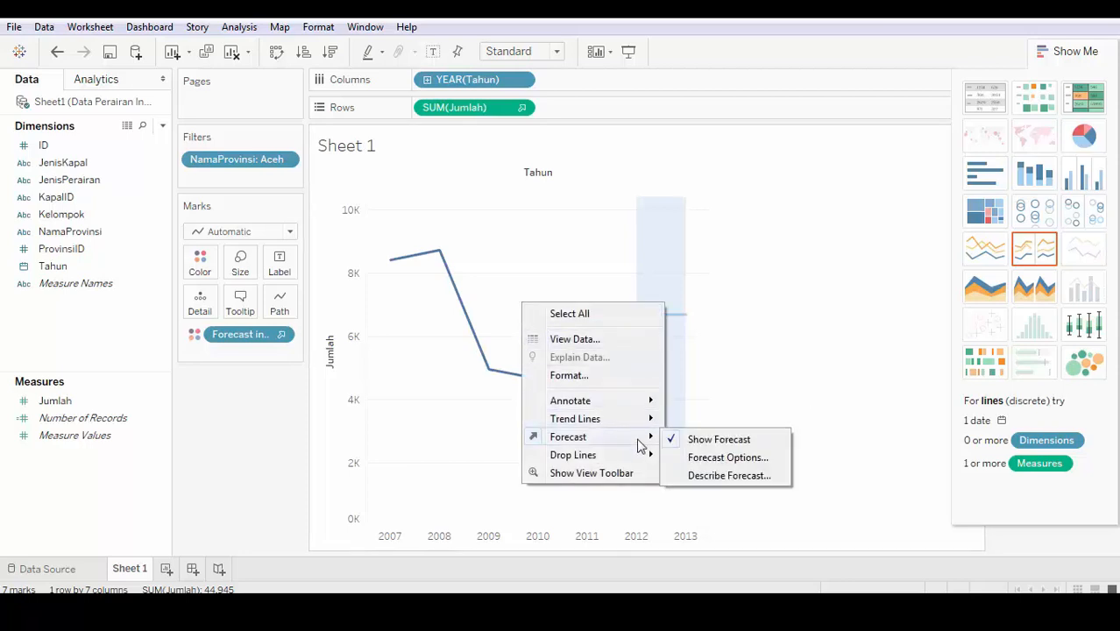
left_click(715, 460)
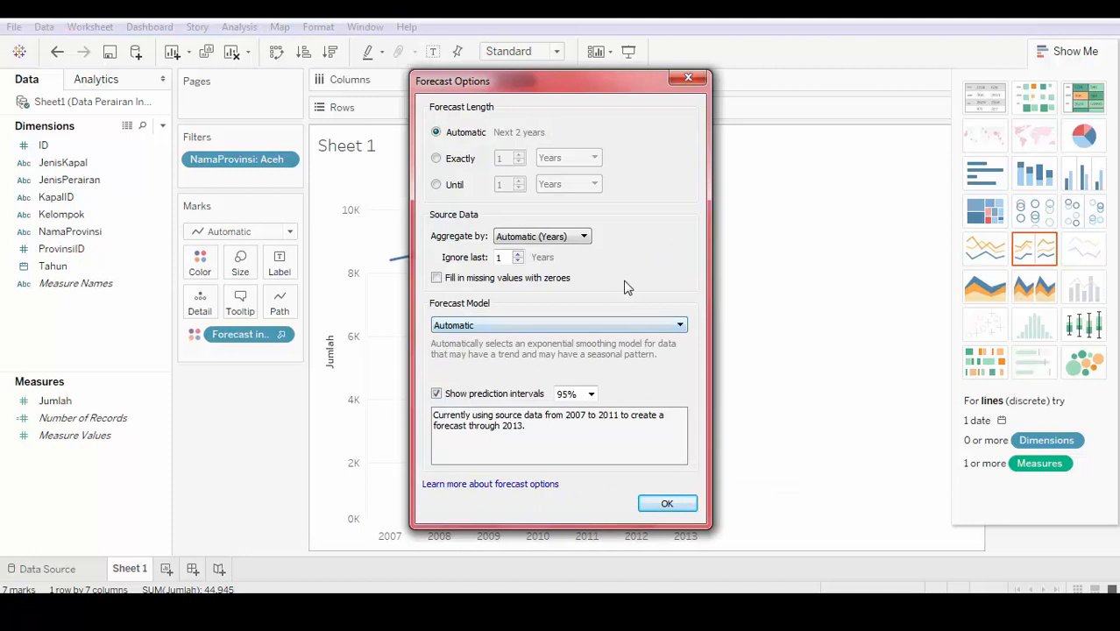
left_click_drag(629, 89, 413, 85)
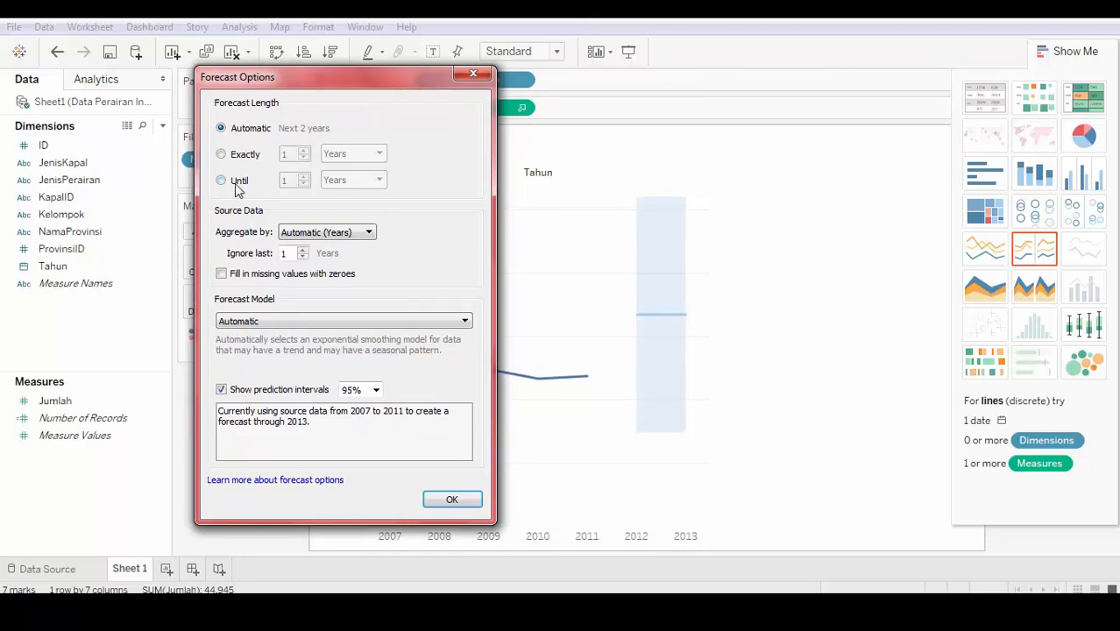
left_click(331, 184)
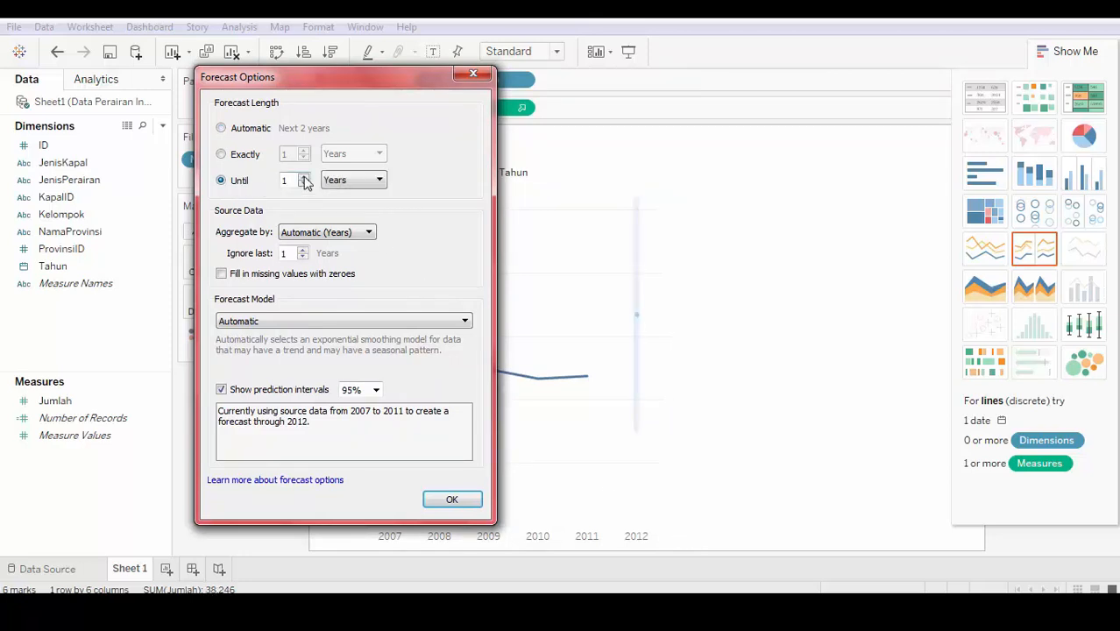
left_click(304, 178)
left_click(304, 178)
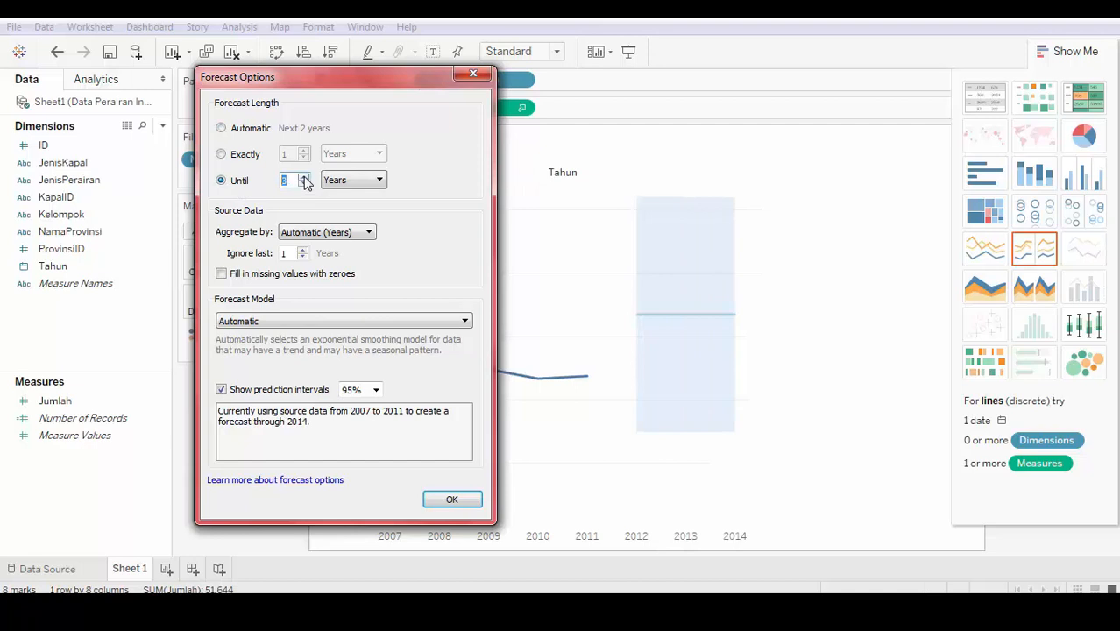
Step: Switch the forecast model to Custom with an Additive trend and apply the options
left_click(304, 323)
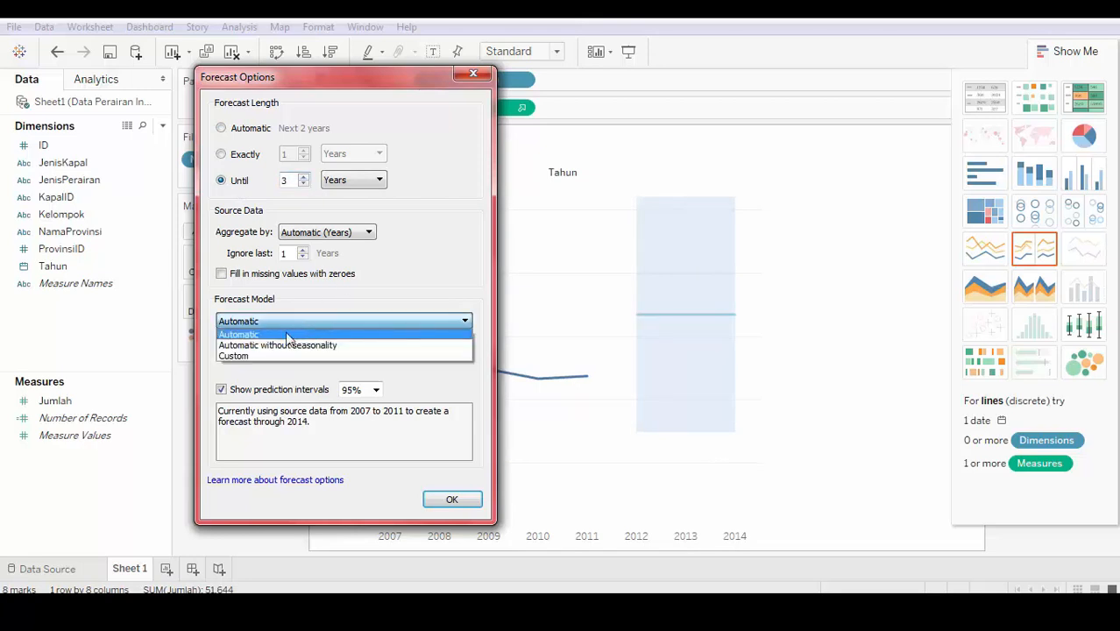
left_click(261, 354)
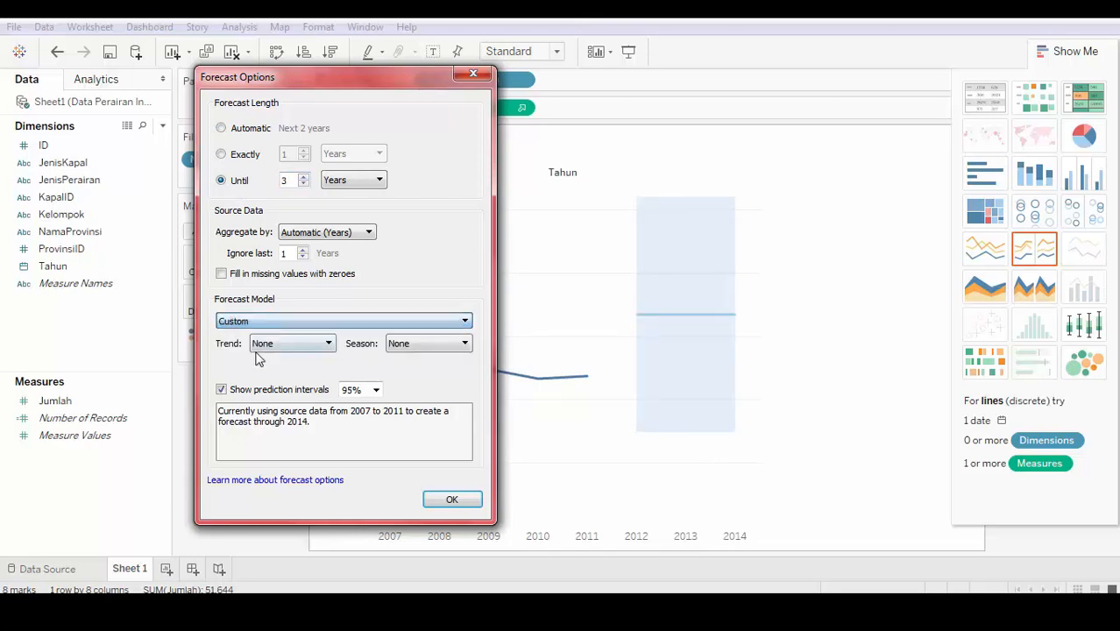
left_click(317, 343)
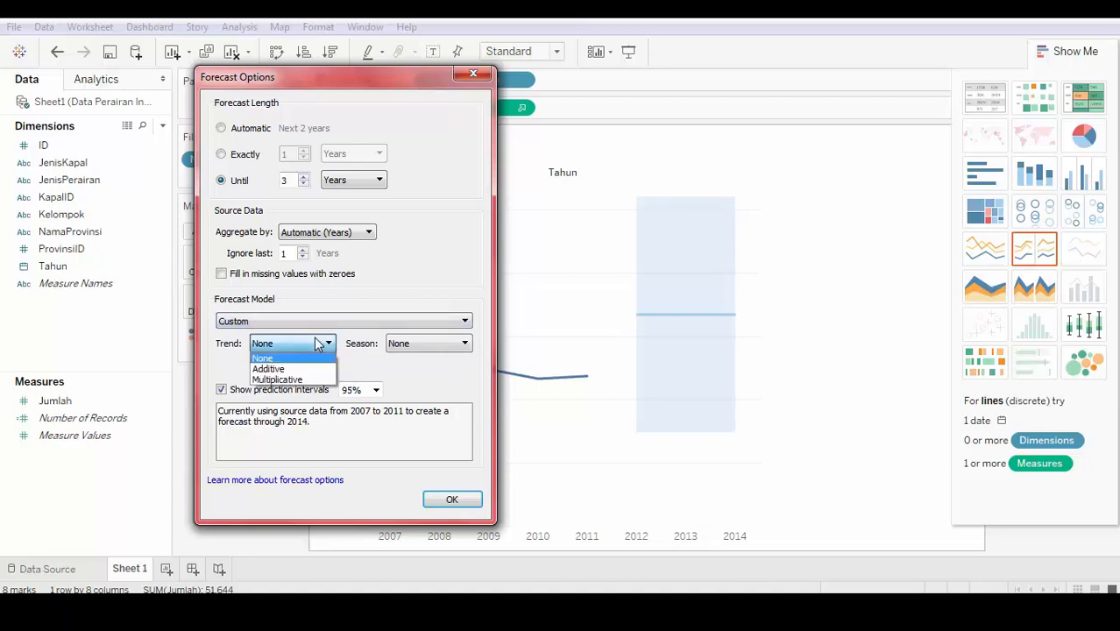
left_click(293, 366)
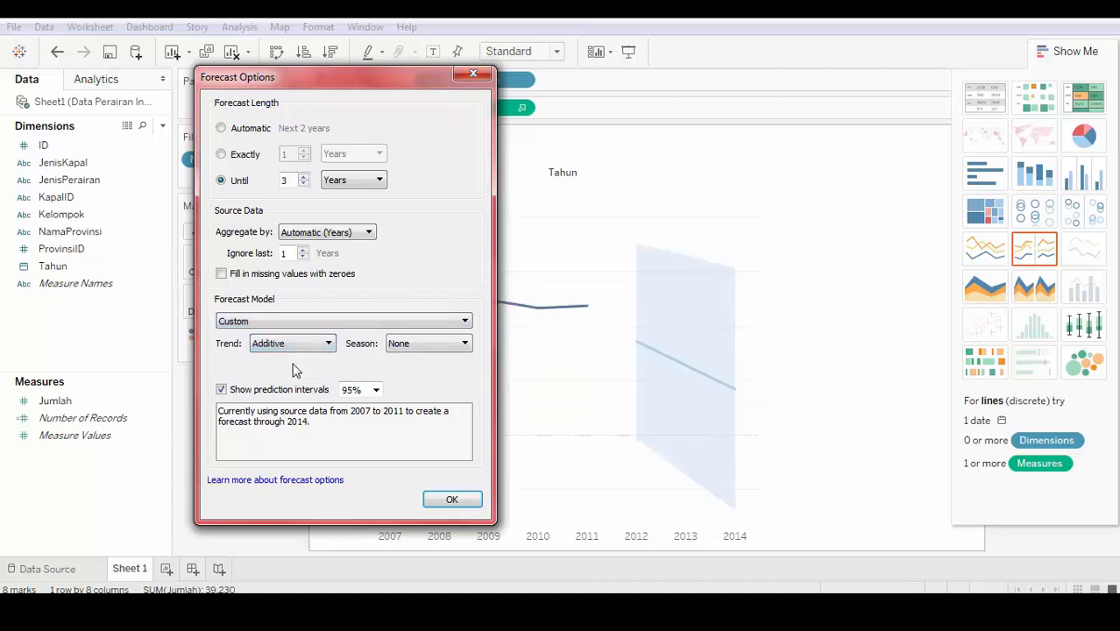
left_click(451, 499)
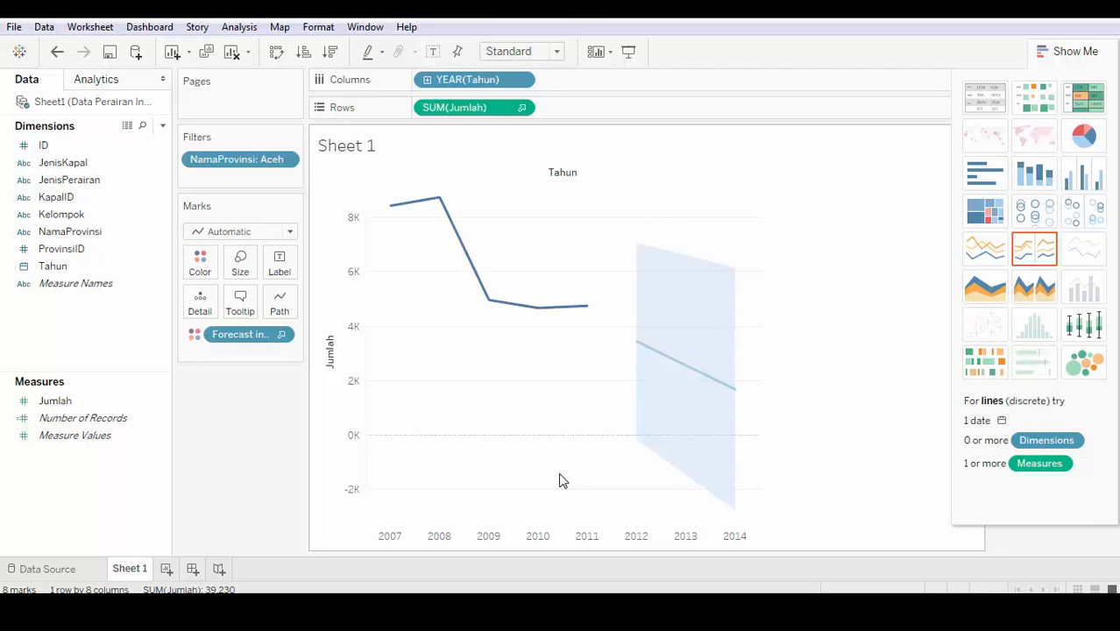
Step: Examine the actual and estimated points on the chart, and review the summary and model details in the forecast description
mouse_move(592, 311)
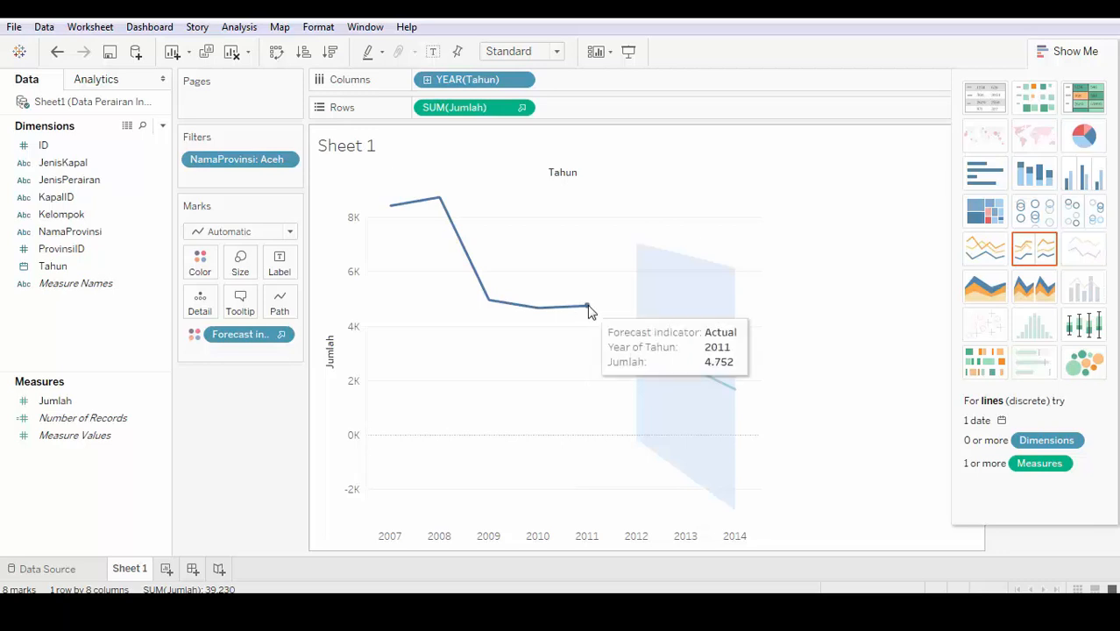
mouse_move(645, 349)
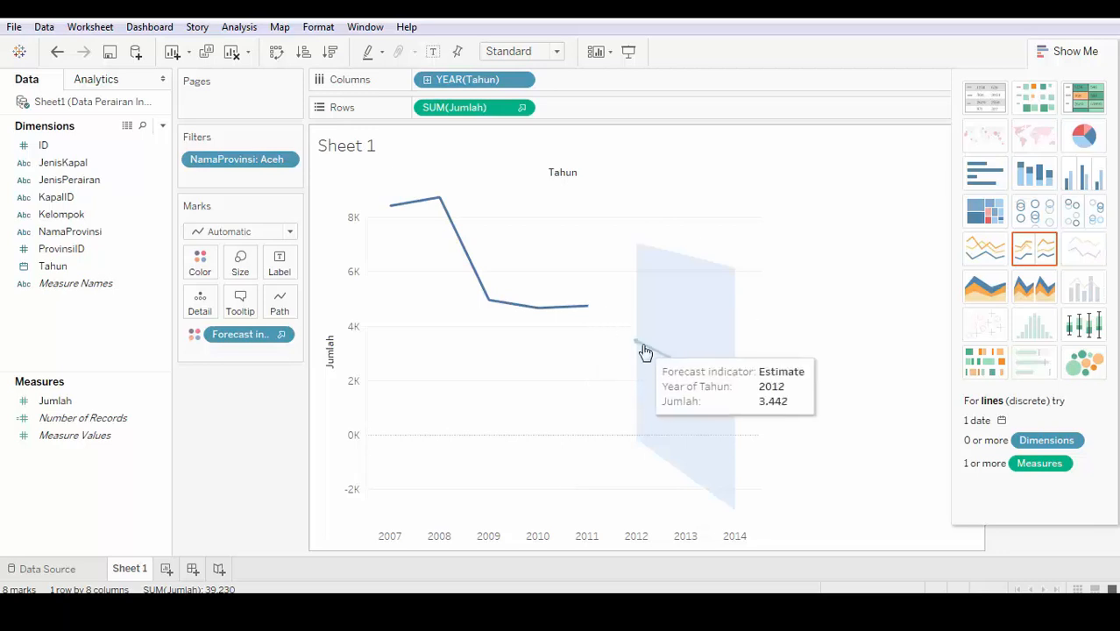
mouse_move(684, 372)
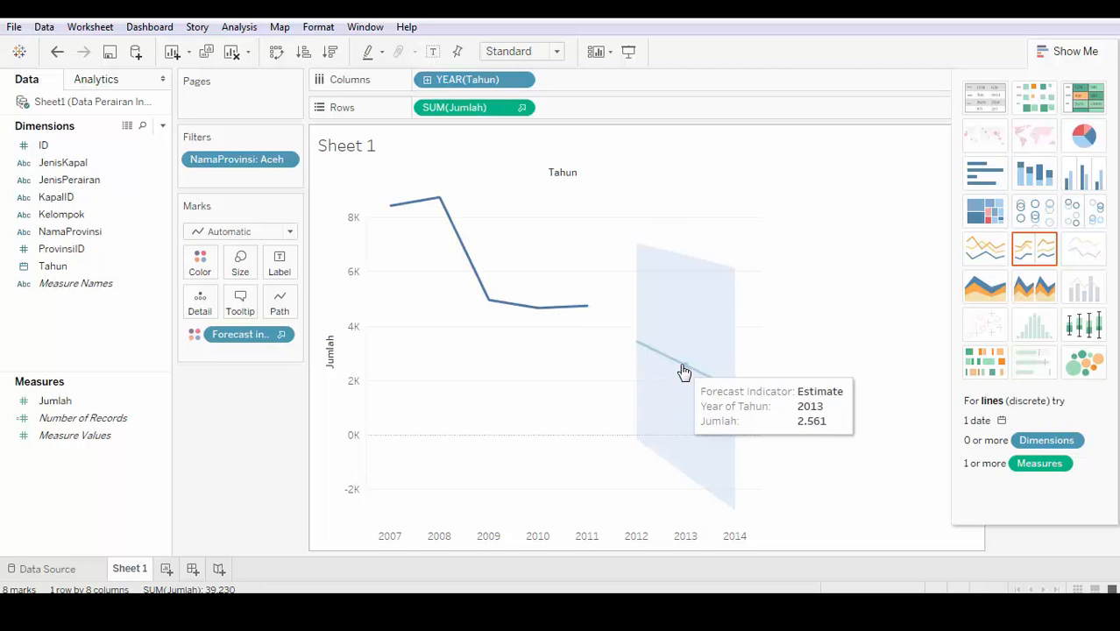
mouse_move(723, 393)
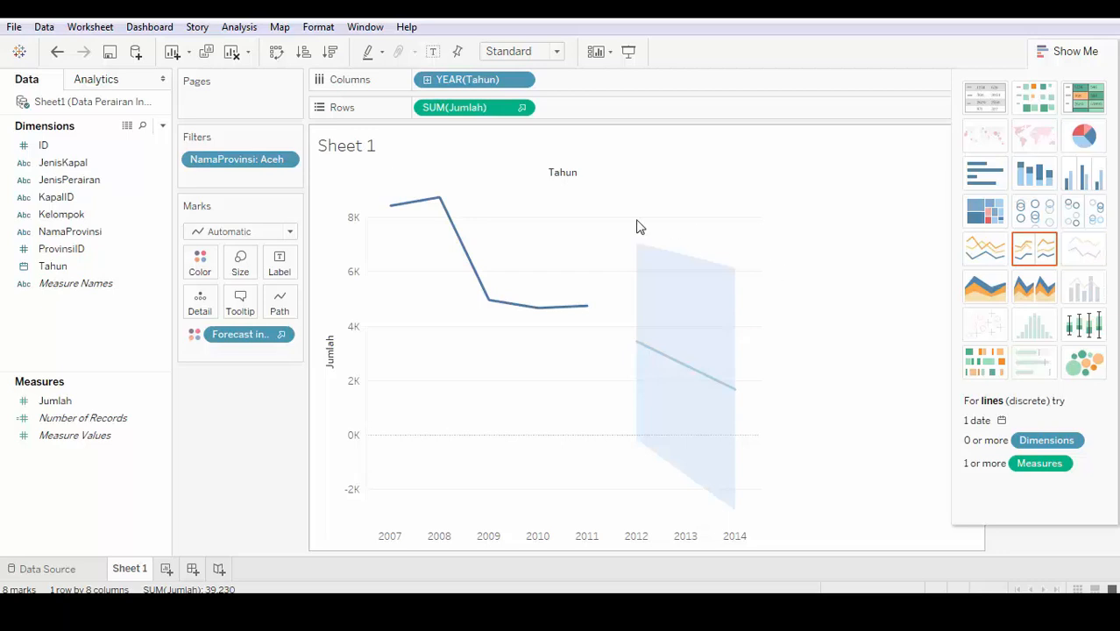
right_click(514, 379)
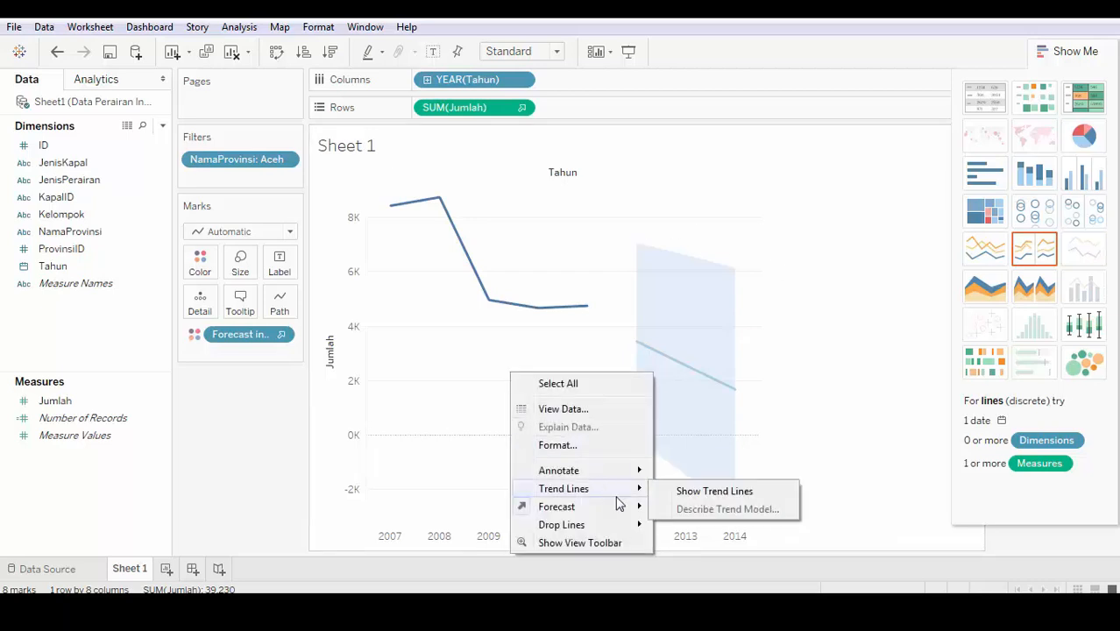
mouse_move(620, 514)
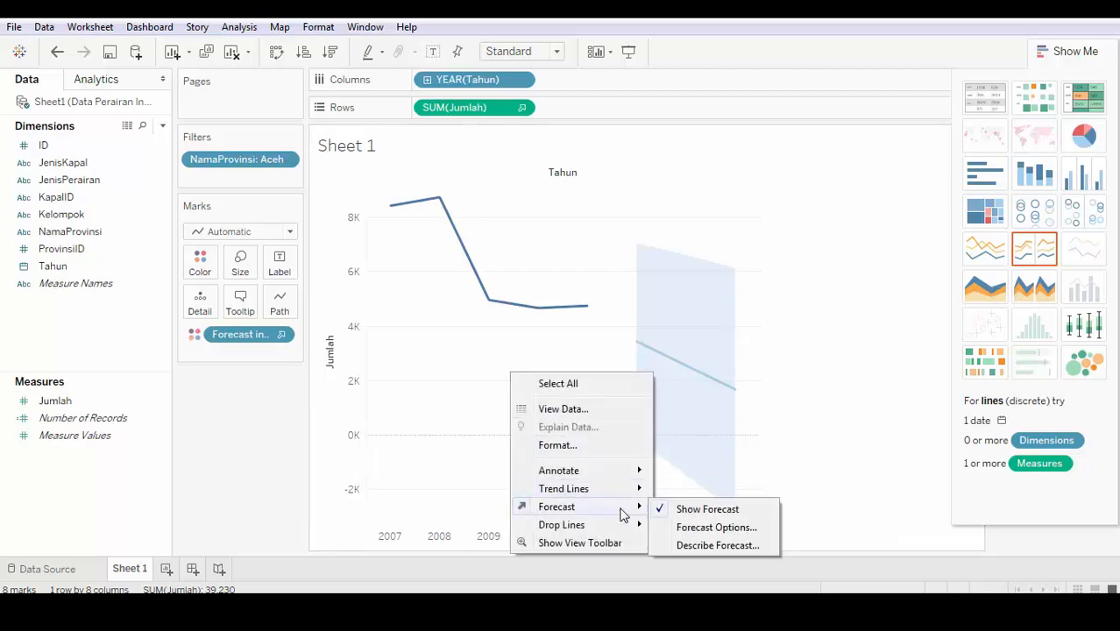
left_click(715, 545)
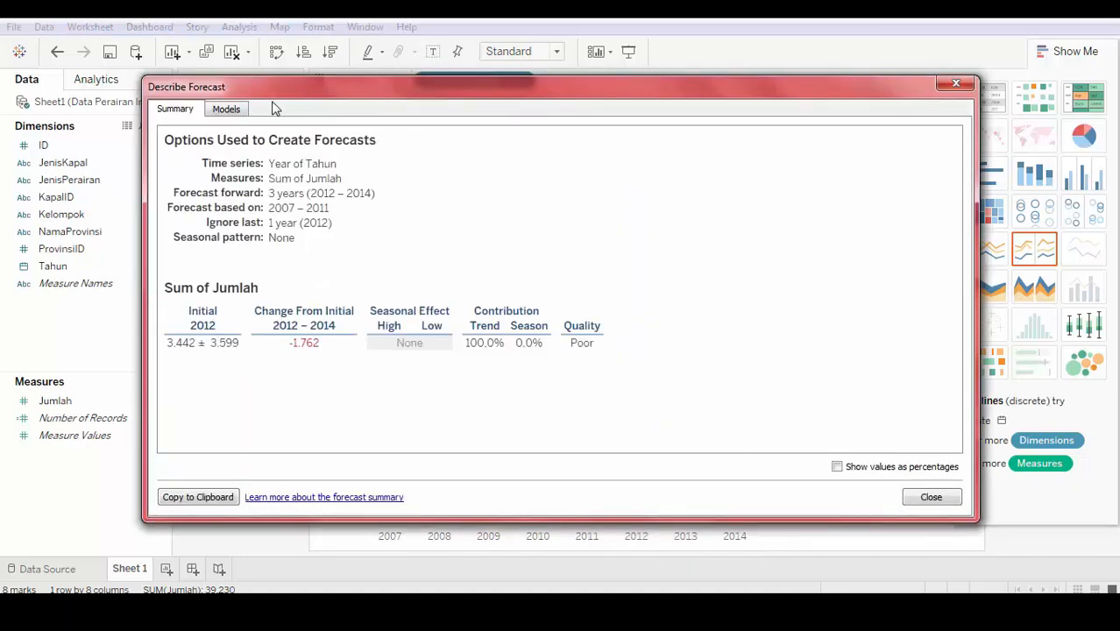
left_click(245, 114)
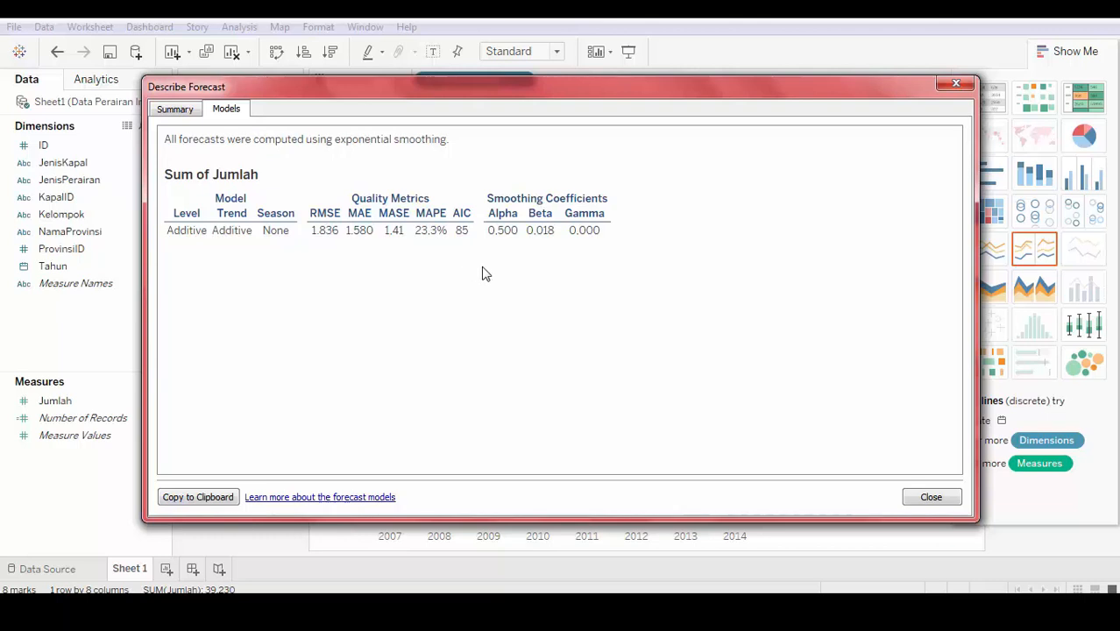
left_click(938, 497)
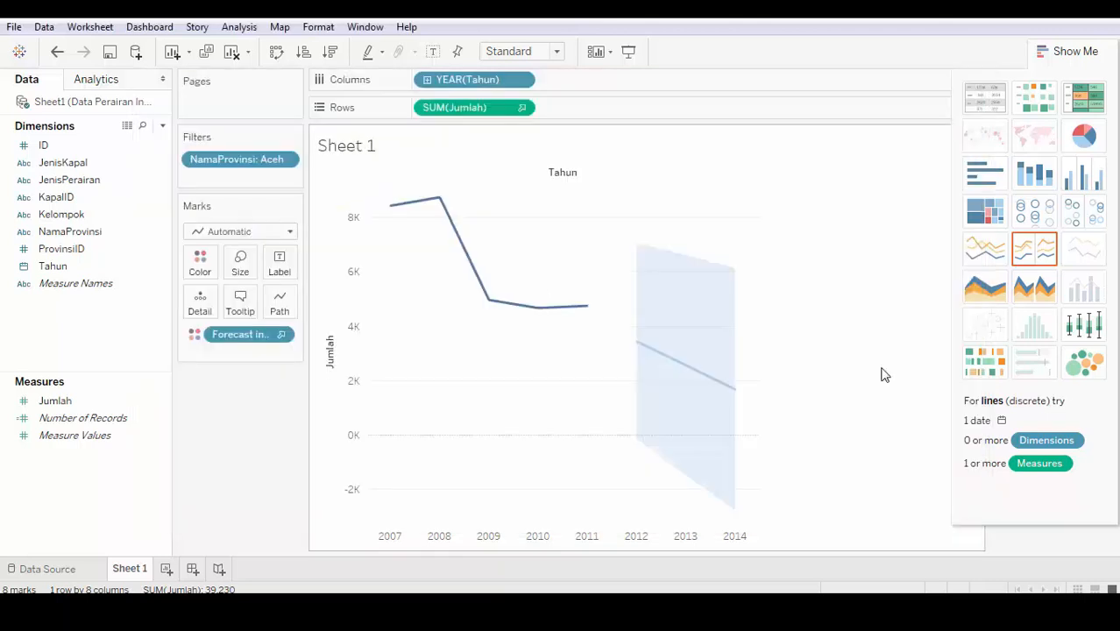